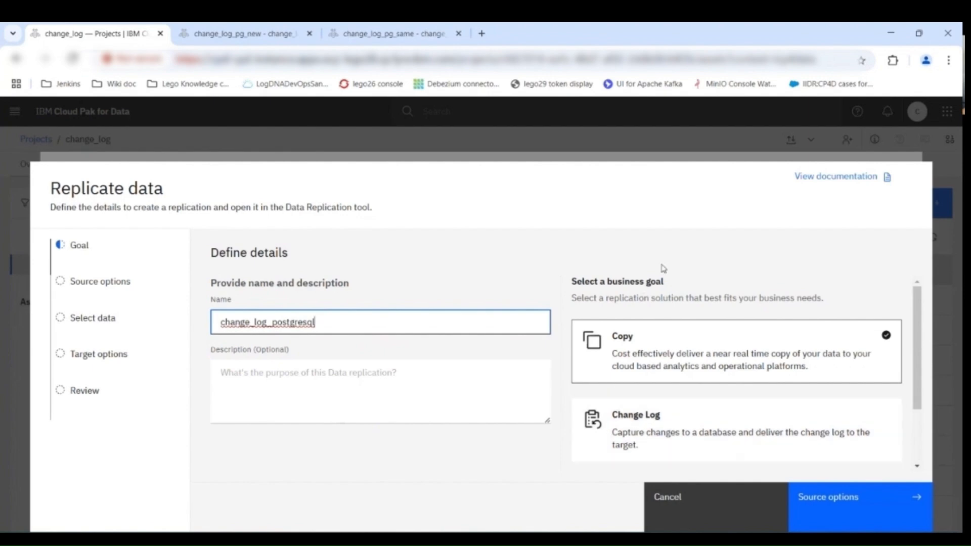
Choose Change Log as the business goal and aws-pg as the source connection, continuing to the data selection
{"action": "scroll", "coordinate": [715, 357], "scroll_direction": "down", "scroll_amount": 1}
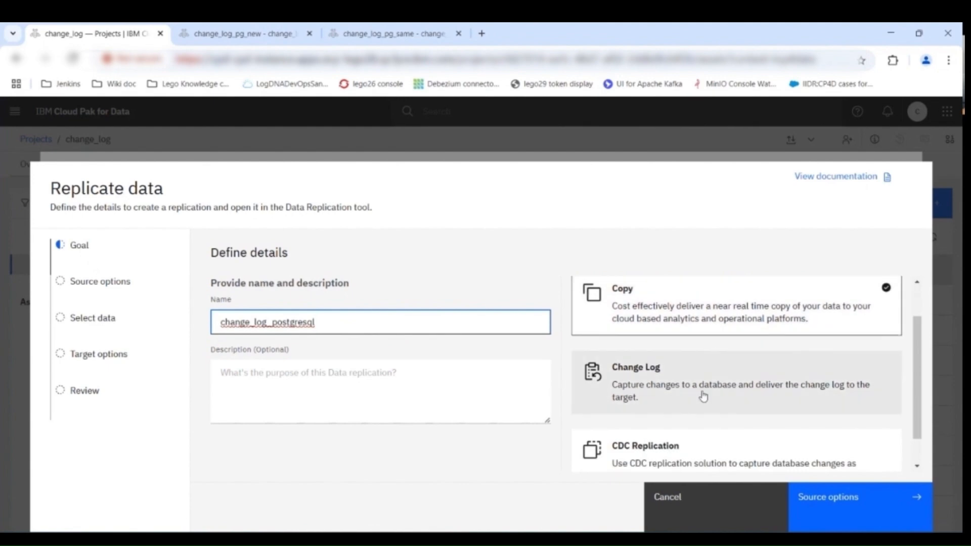
{"action": "left_click", "coordinate": [707, 377]}
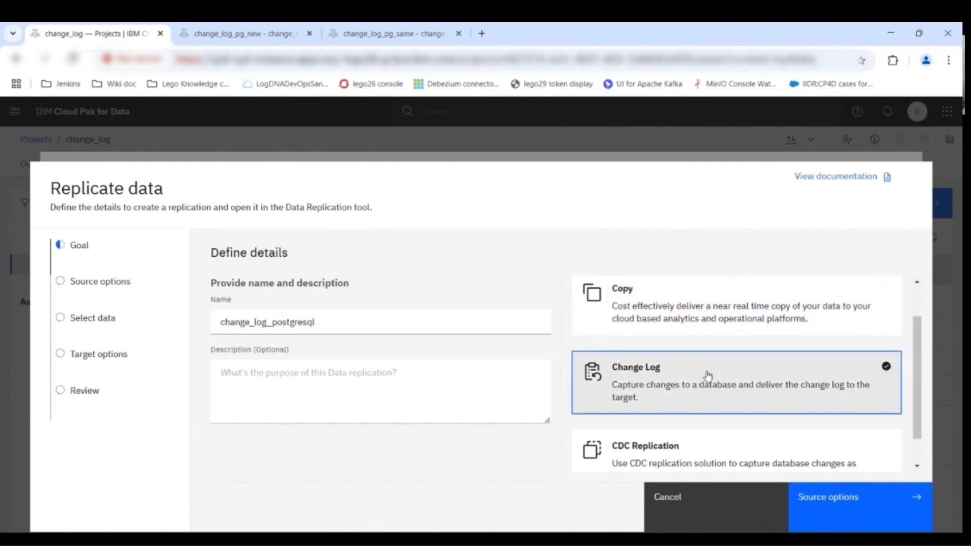
{"action": "left_click", "coordinate": [835, 518]}
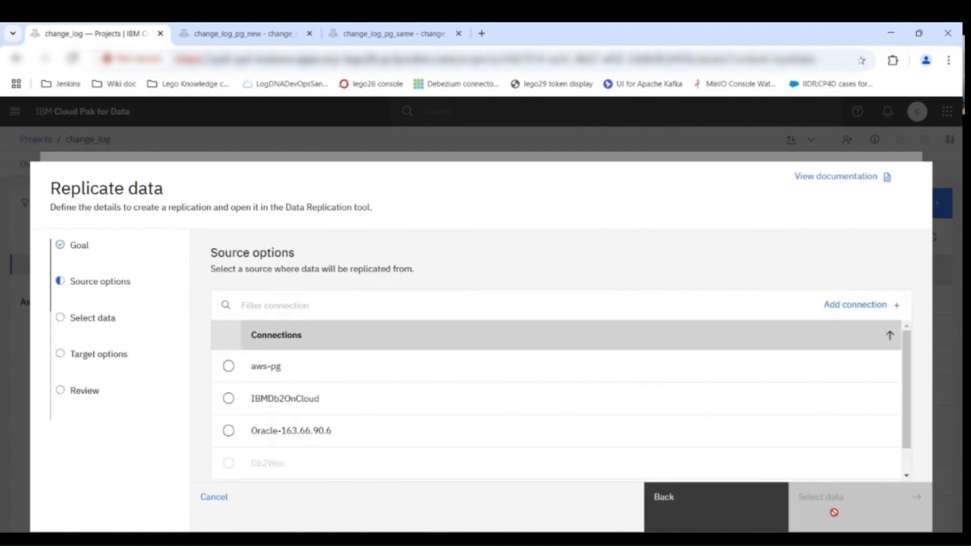
{"action": "left_click", "coordinate": [228, 365]}
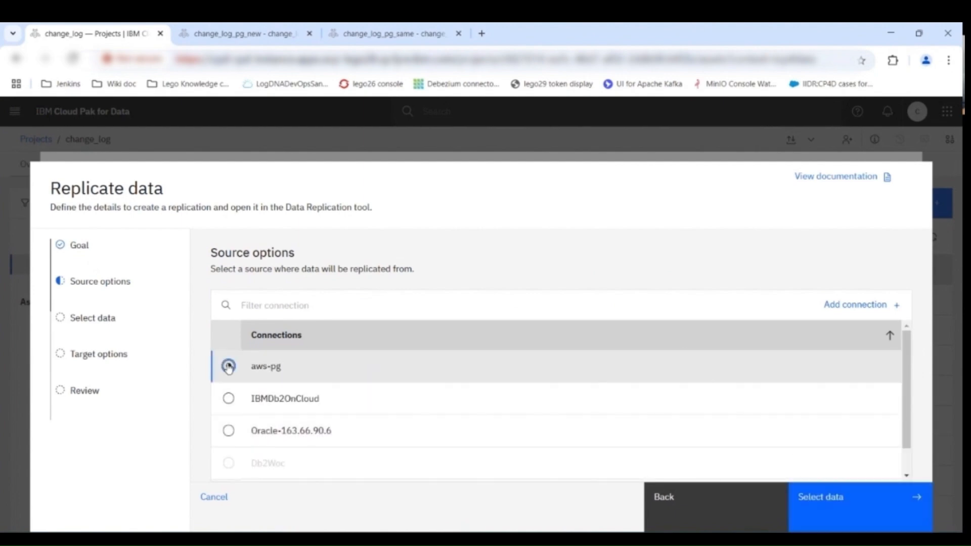
{"action": "left_click", "coordinate": [848, 521]}
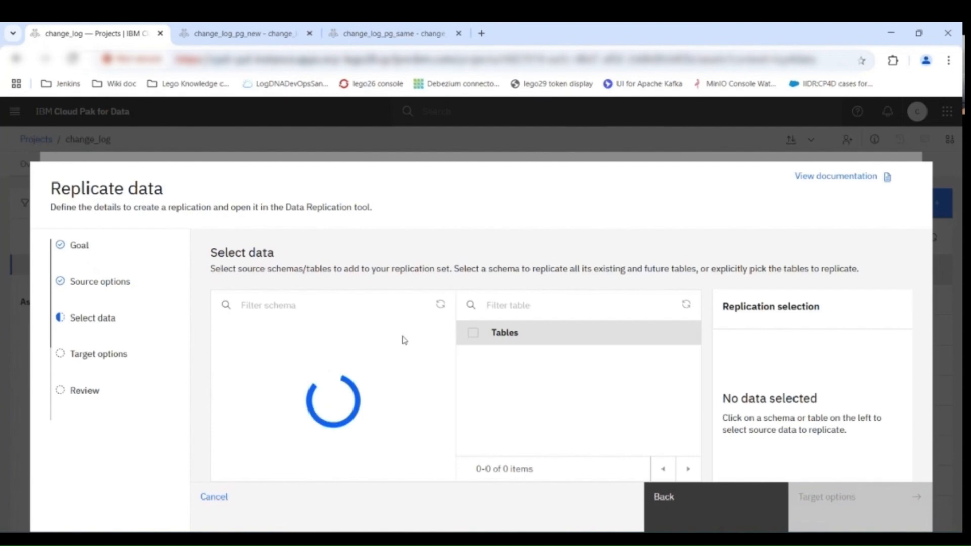
Filter the source schemas by "chang", select the whole change_log_demo schema for replication, and continue to the target options
{"action": "left_click", "coordinate": [342, 302]}
{"action": "type", "text": "chna"}
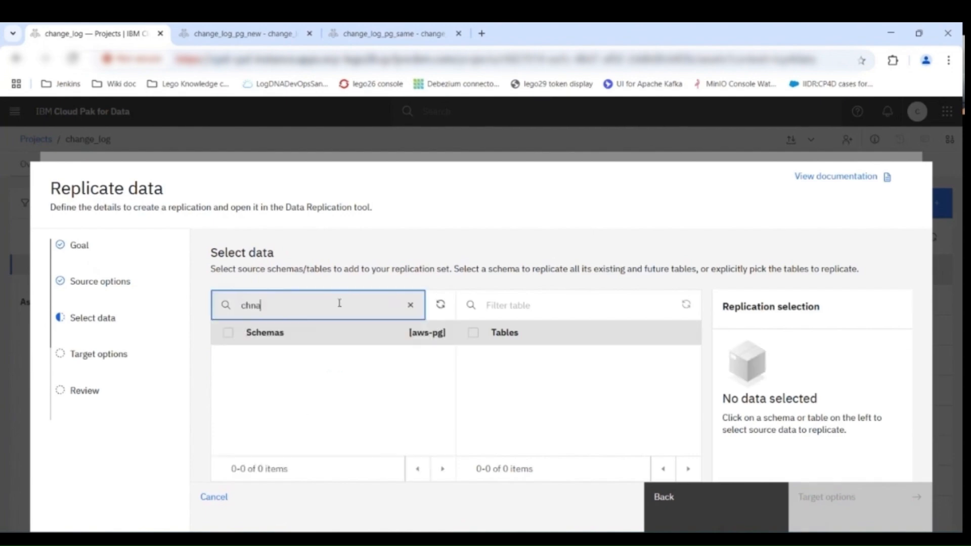
{"action": "key", "text": "BackSpace"}
{"action": "key", "text": "BackSpace"}
{"action": "type", "text": "ang"}
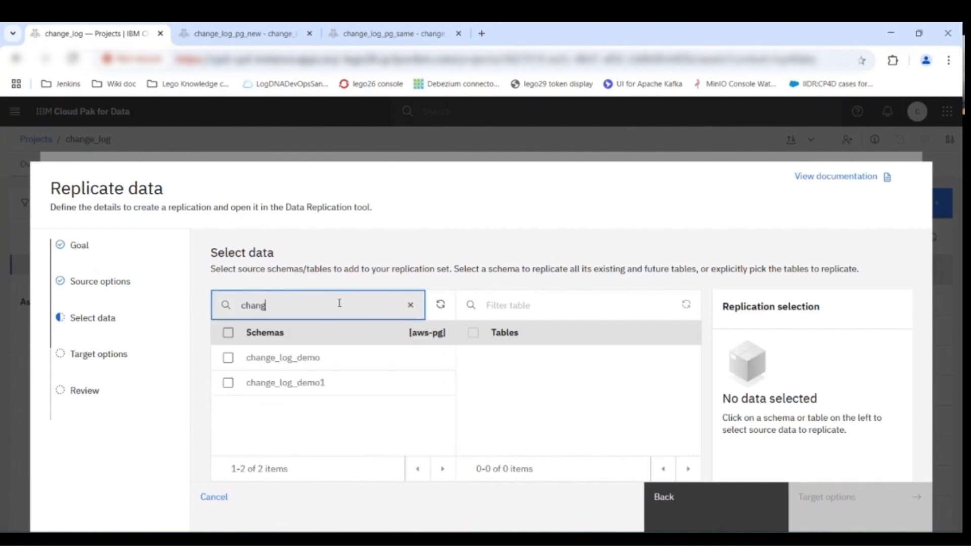
{"action": "left_click", "coordinate": [228, 358]}
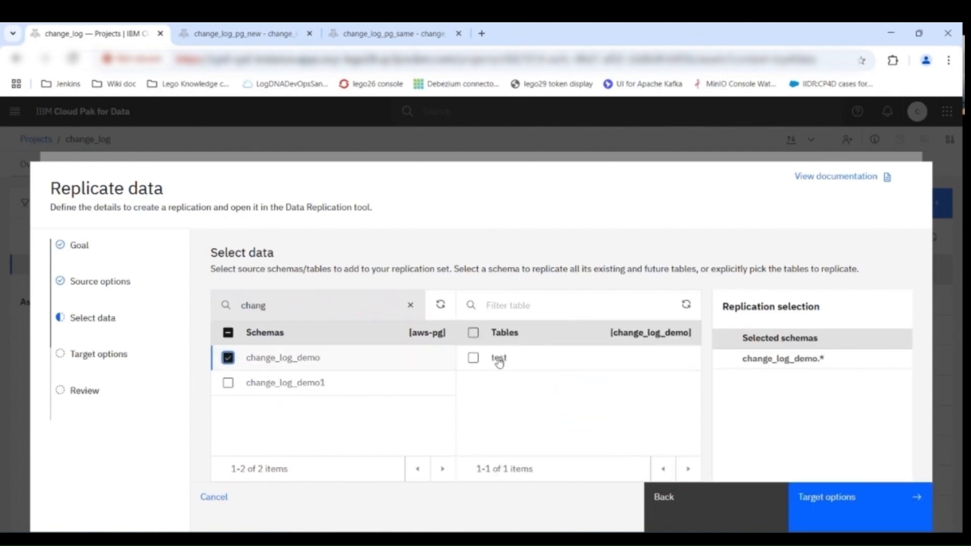
{"action": "left_click", "coordinate": [823, 503]}
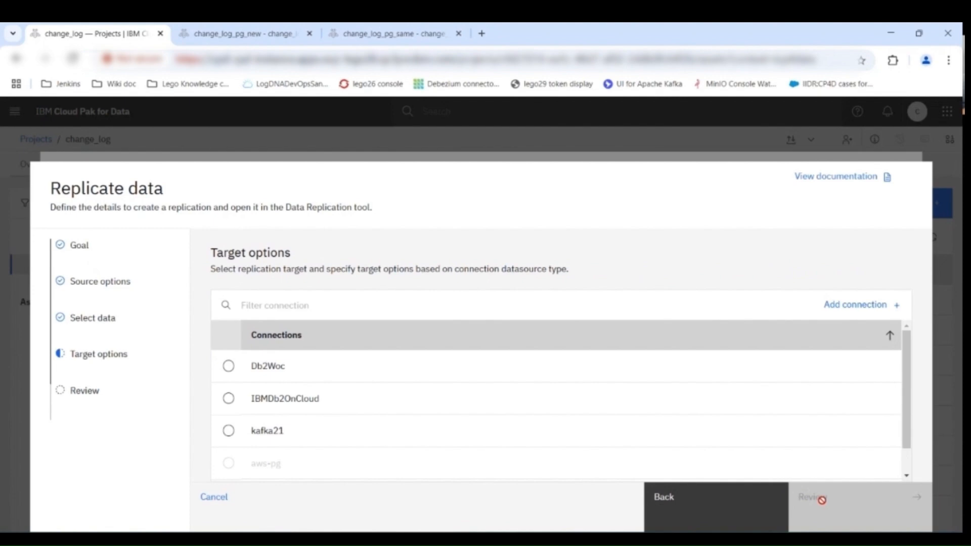
Select Db2Woc as the target connection with Log and apply DDL as the DDL change log type
{"action": "left_click", "coordinate": [229, 367]}
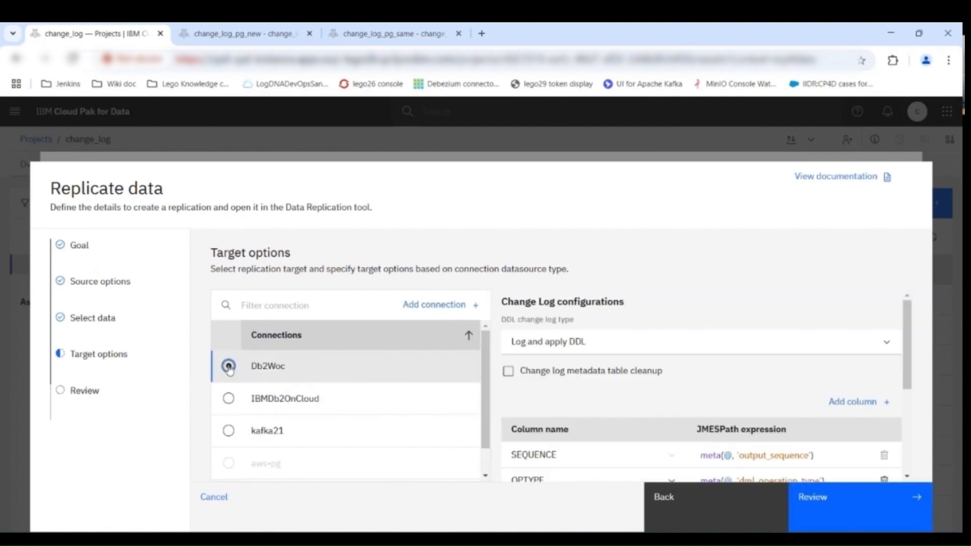
{"action": "scroll", "coordinate": [687, 306], "scroll_direction": "down", "scroll_amount": 1}
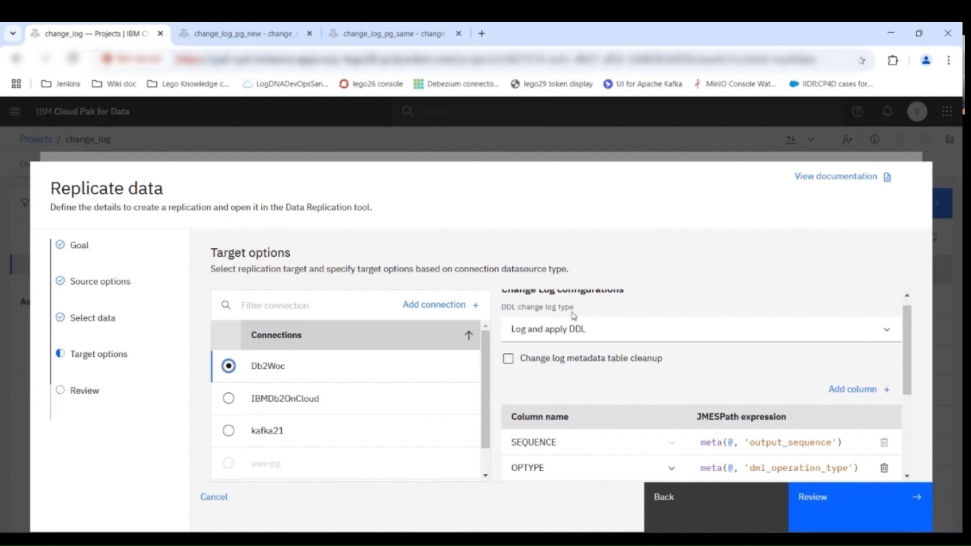
{"action": "left_click", "coordinate": [561, 329]}
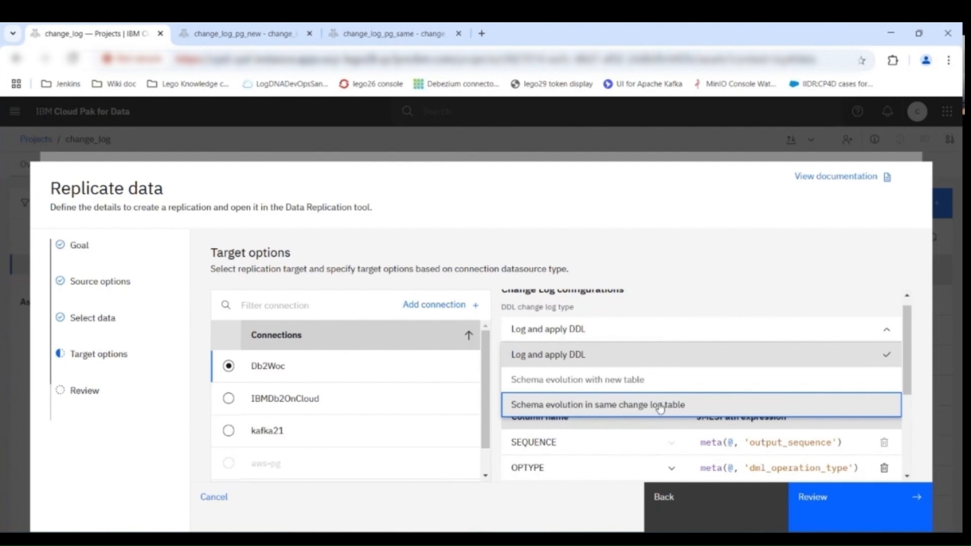
{"action": "left_click", "coordinate": [674, 363]}
{"action": "scroll", "coordinate": [662, 374], "scroll_direction": "down", "scroll_amount": 2}
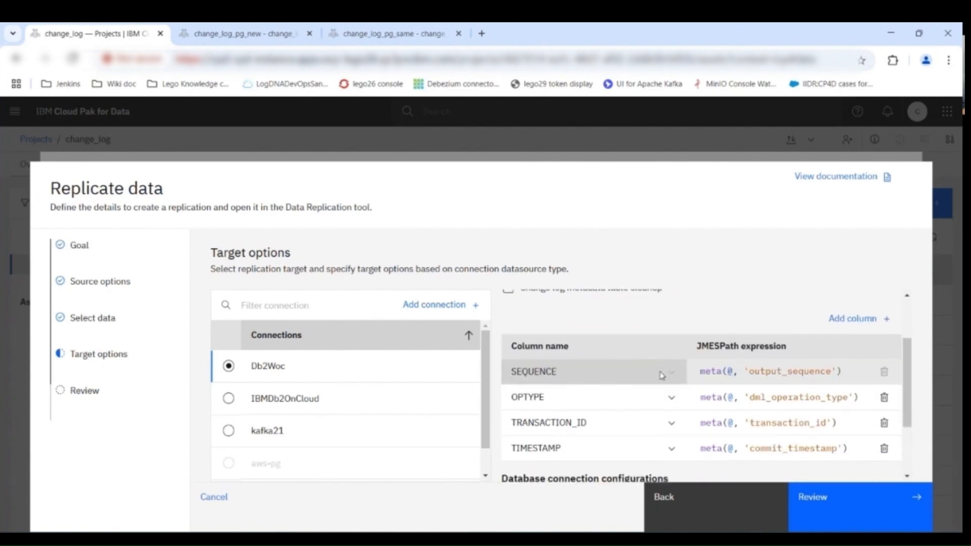
{"action": "scroll", "coordinate": [553, 316], "scroll_direction": "up", "scroll_amount": 2}
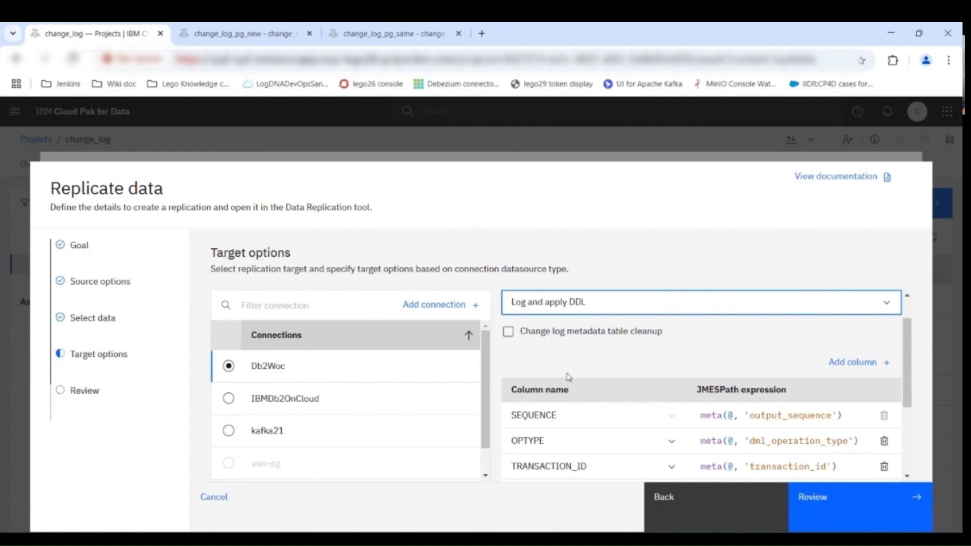
{"action": "scroll", "coordinate": [556, 364], "scroll_direction": "down", "scroll_amount": 2}
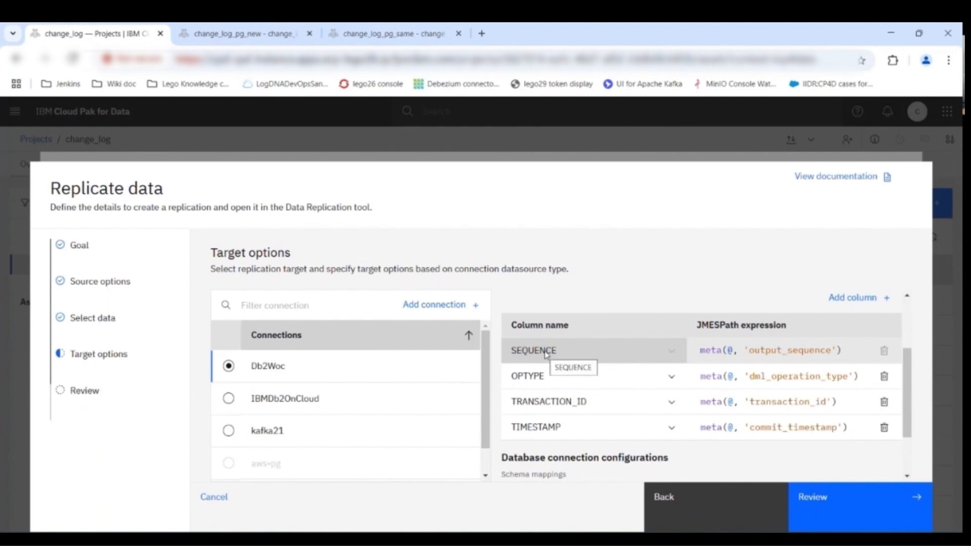
Map the change_log_demo source schema to the change_log_demo_pg target schema and create the replication
{"action": "scroll", "coordinate": [543, 426], "scroll_direction": "down", "scroll_amount": 2}
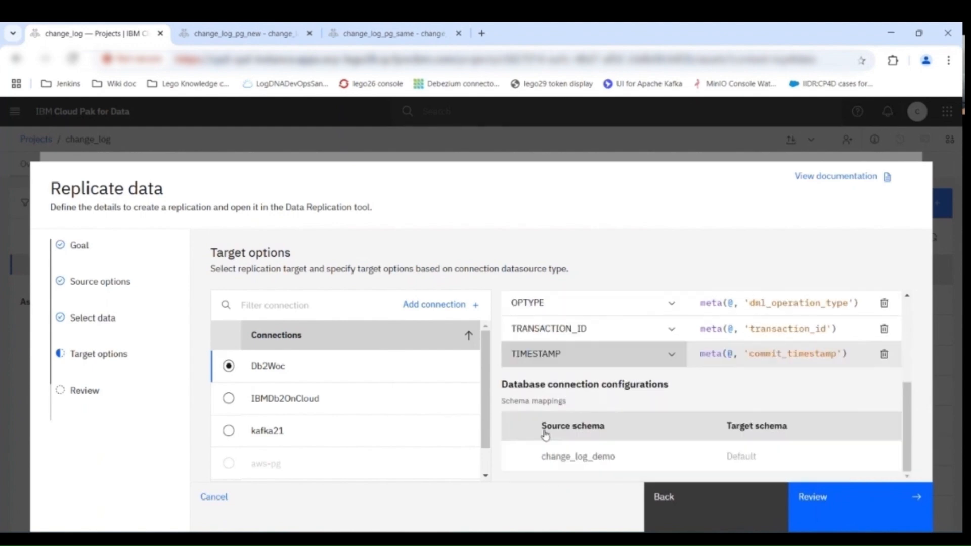
{"action": "left_click", "coordinate": [747, 457]}
{"action": "left_click", "coordinate": [817, 337]}
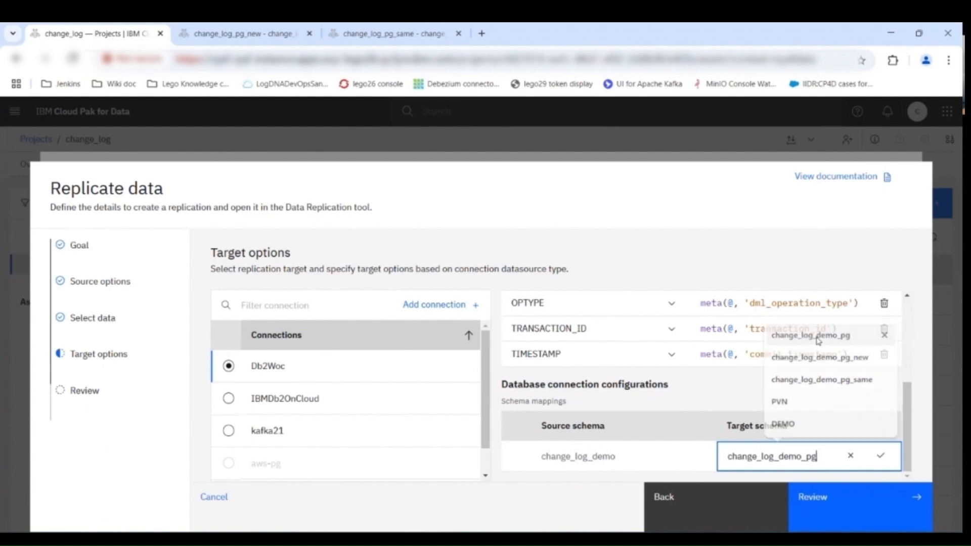
{"action": "left_click", "coordinate": [831, 499]}
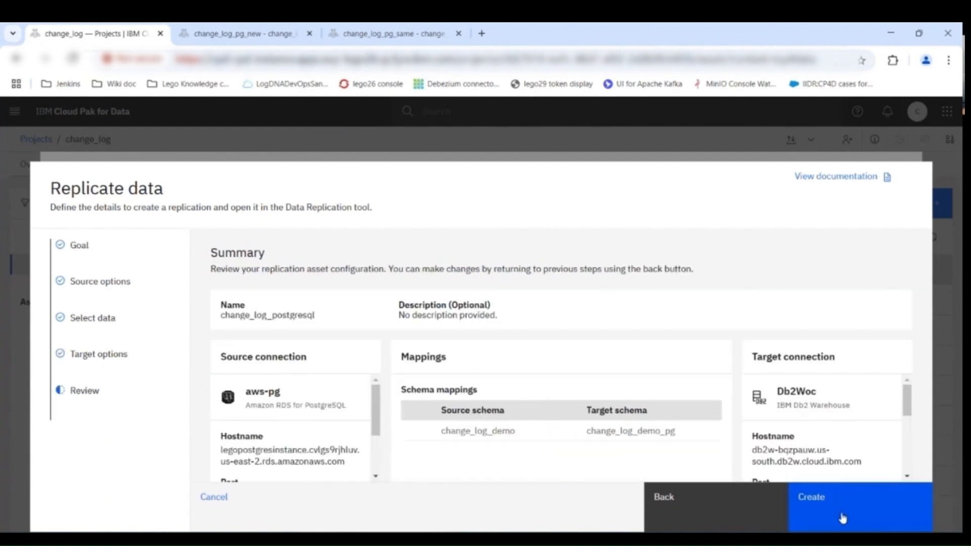
{"action": "left_click", "coordinate": [851, 516]}
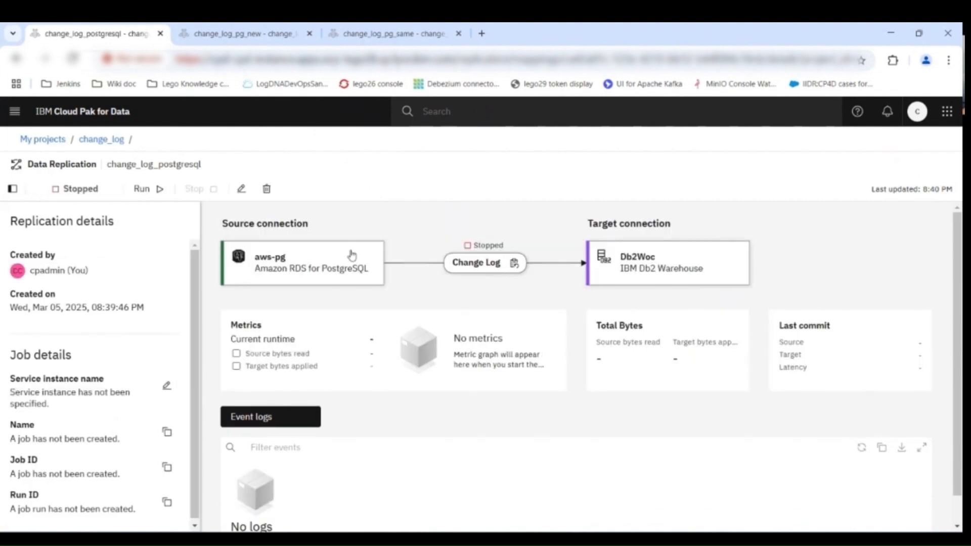
Run the change_log_postgresql replication on the change-log-demo service instance
{"action": "left_click", "coordinate": [145, 188]}
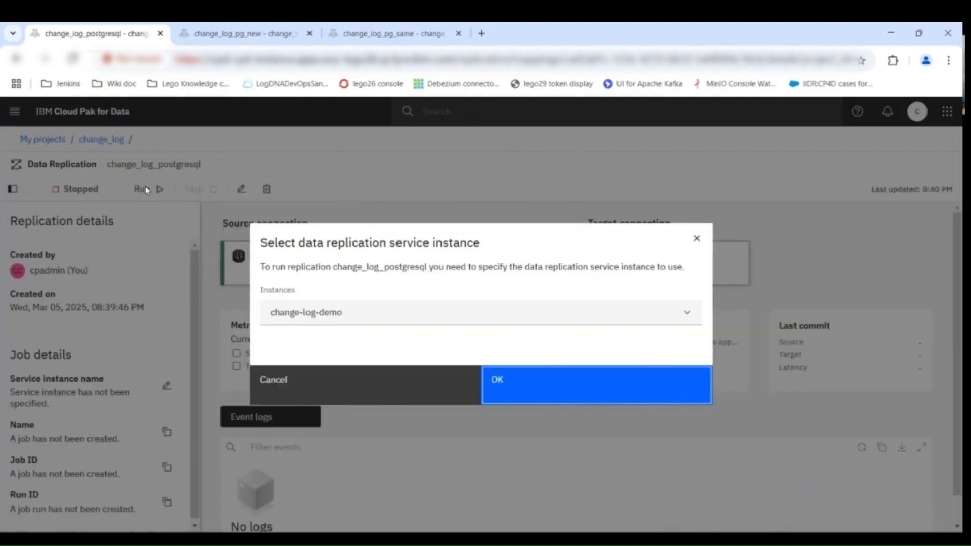
{"action": "left_click", "coordinate": [368, 317]}
{"action": "left_click", "coordinate": [369, 317]}
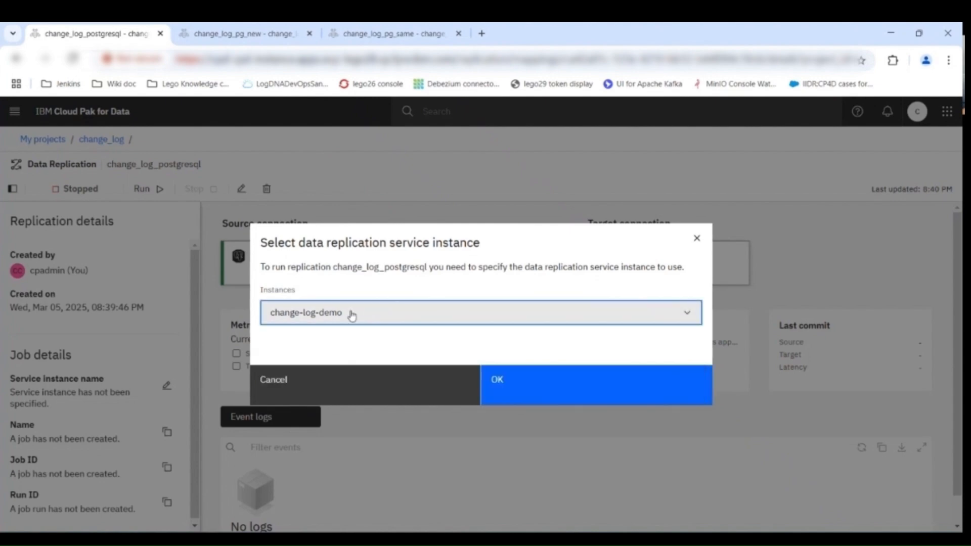
{"action": "left_click", "coordinate": [536, 383]}
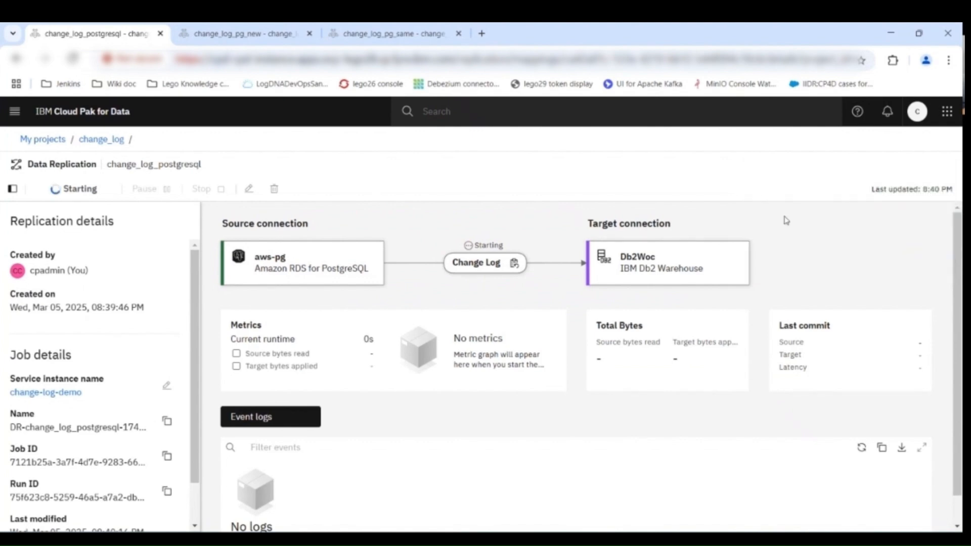
Copy the replication job's Run ID and switch to DBeaver
{"action": "scroll", "coordinate": [433, 213], "scroll_direction": "down", "scroll_amount": 1}
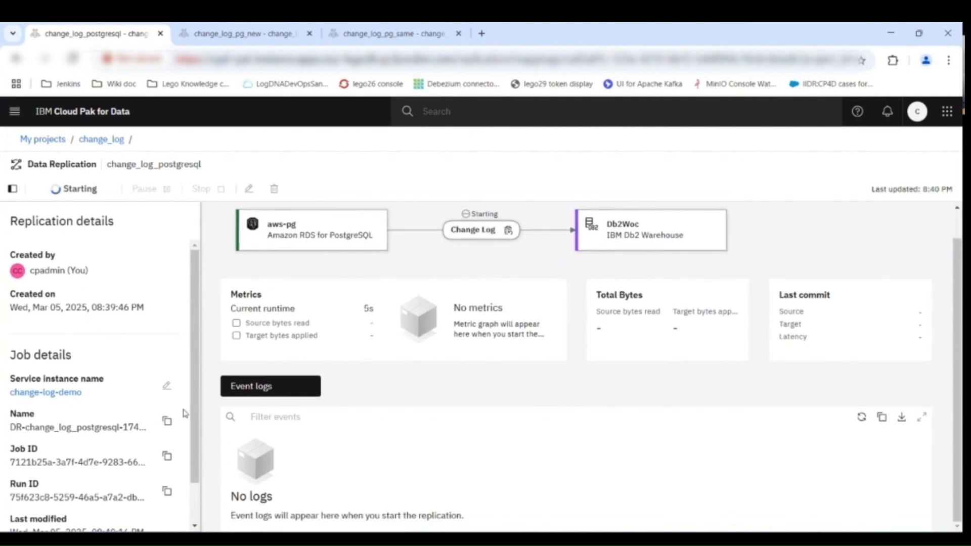
{"action": "left_click", "coordinate": [166, 496]}
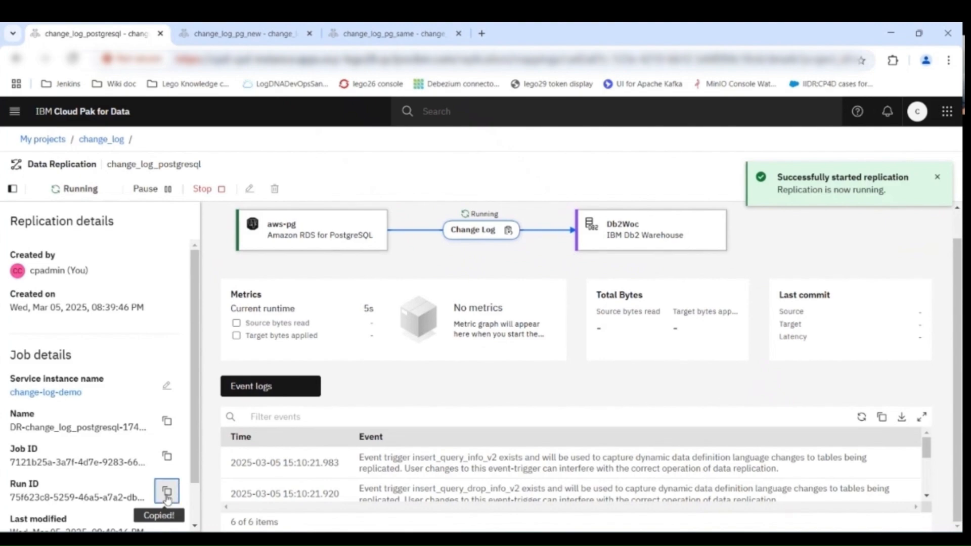
{"action": "key", "text": "alt+Tab"}
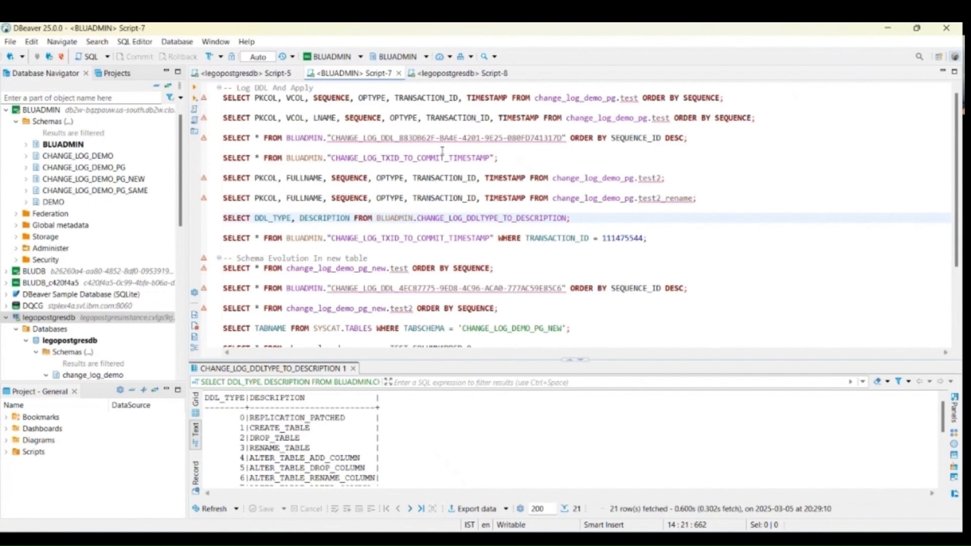
Select the ID after CHANGE_LOG_DDL_ in the Log DDL And Apply query, try pasting the copied Run ID over it, and undo the paste
{"action": "mouse_move", "coordinate": [564, 137]}
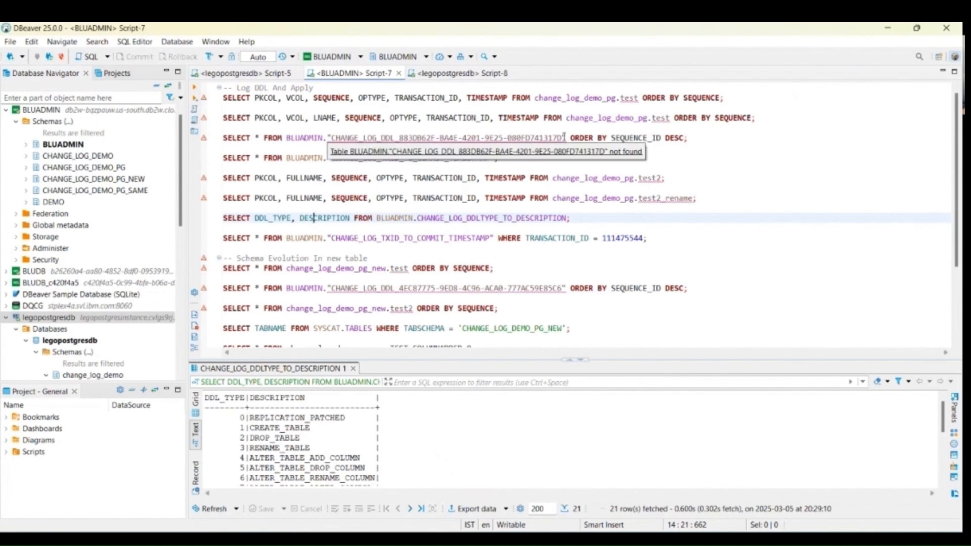
{"action": "left_click_drag", "start_coordinate": [563, 137], "coordinate": [399, 135]}
{"action": "key", "text": "ctrl+v"}
{"action": "key", "text": "ctrl+z"}
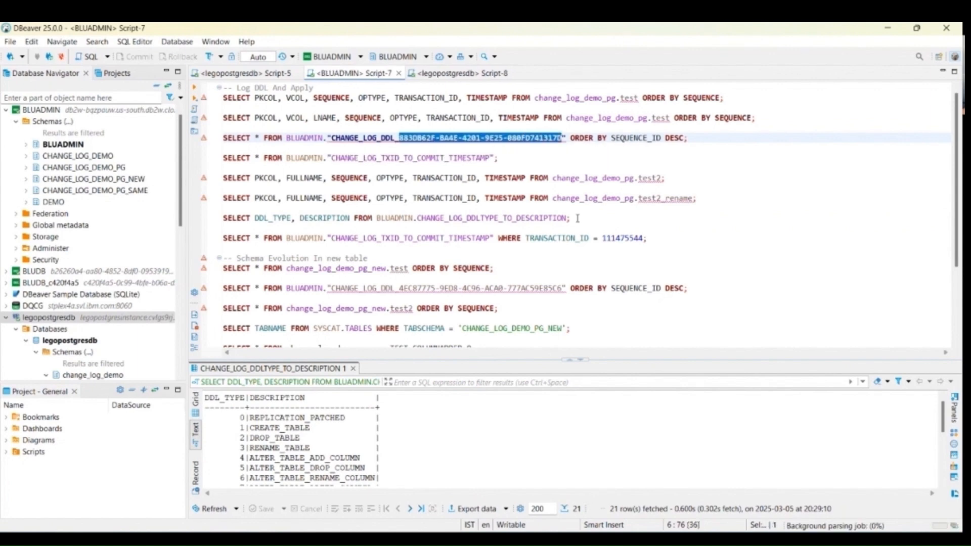
Switch to Notepad++, paste the Run ID on line 4, and convert it to uppercase
{"action": "mouse_move", "coordinate": [628, 539]}
{"action": "left_click", "coordinate": [628, 455]}
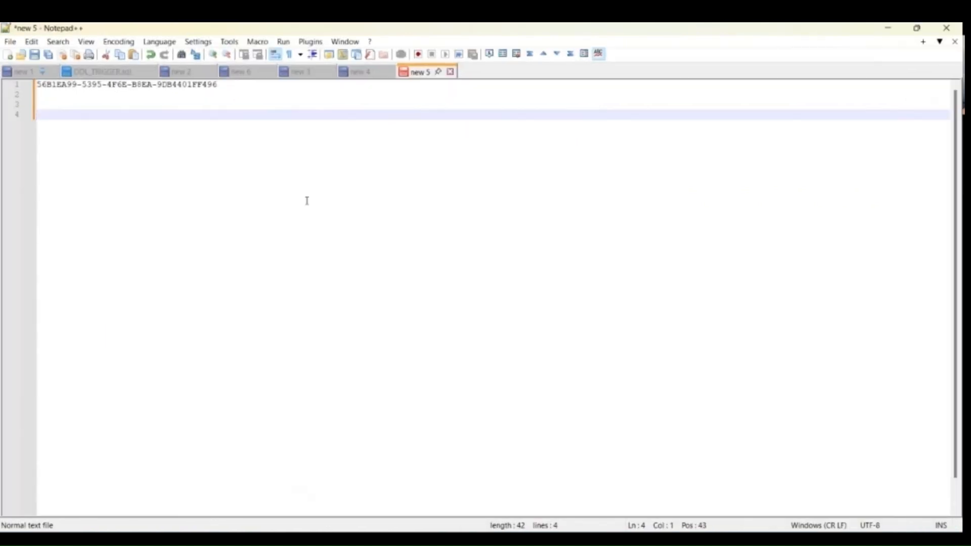
{"action": "key", "text": "ctrl+v"}
{"action": "left_click_drag", "start_coordinate": [226, 114], "coordinate": [37, 114]}
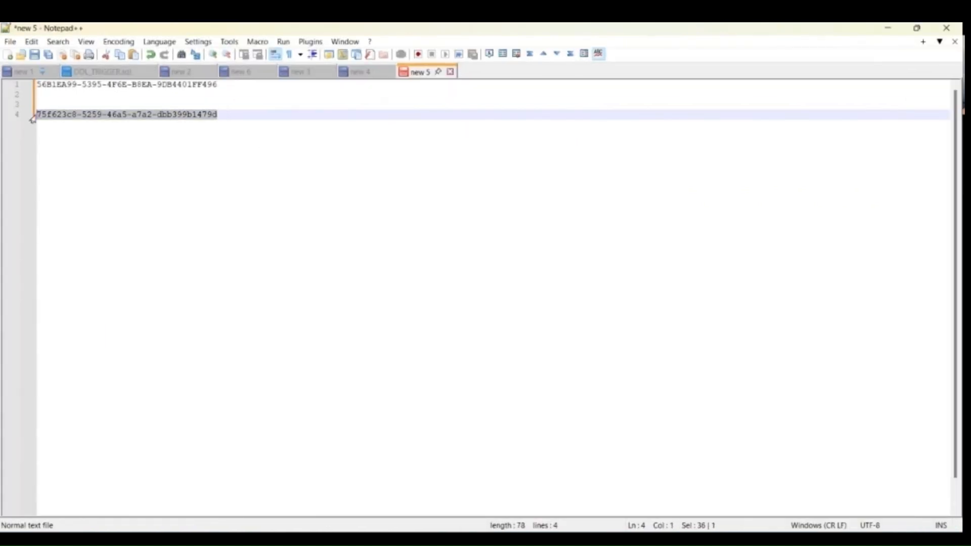
{"action": "left_click", "coordinate": [31, 41]}
{"action": "mouse_move", "coordinate": [211, 226]}
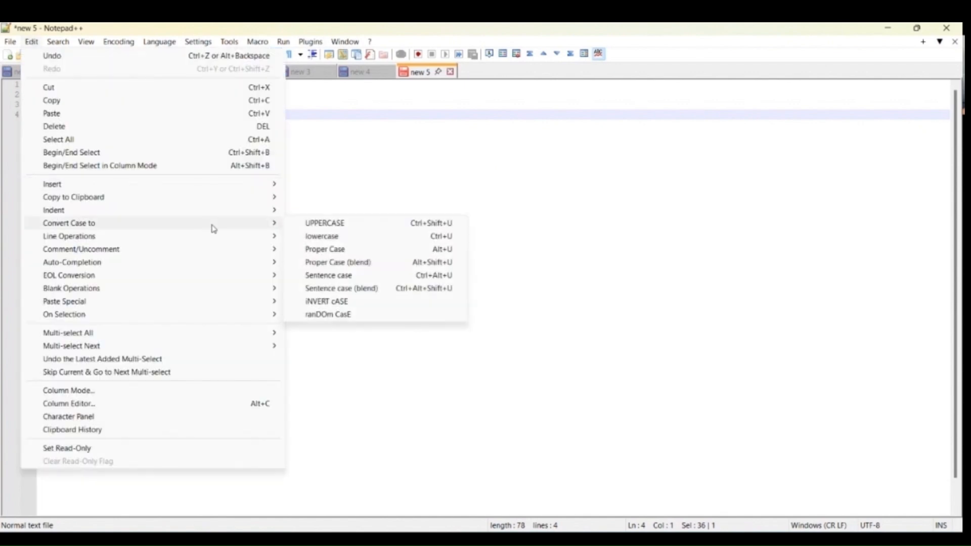
{"action": "left_click", "coordinate": [319, 224]}
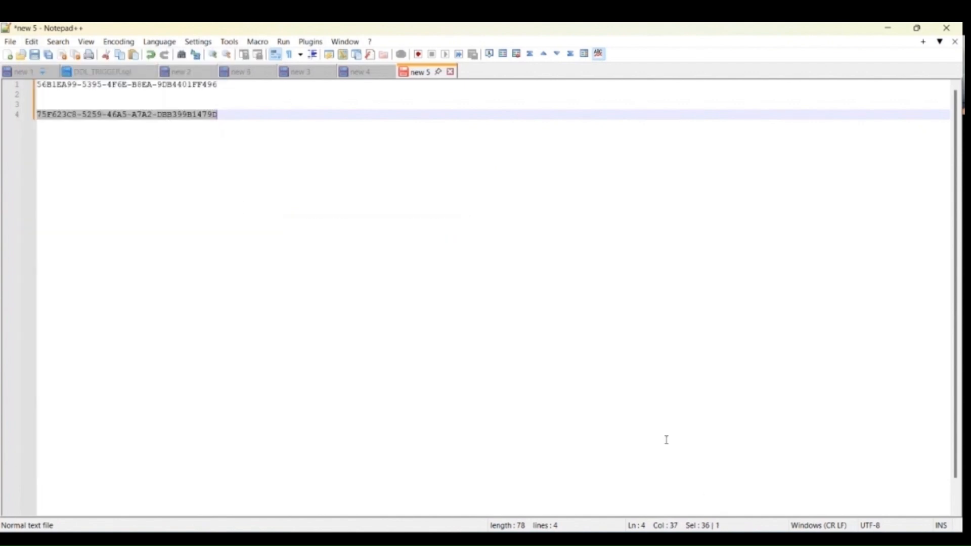
Return to DBeaver, replace the selected ID in the CHANGE_LOG_DDL table name with the uppercase Run ID, and execute that query
{"action": "left_click", "coordinate": [652, 538]}
{"action": "key", "text": "Return"}
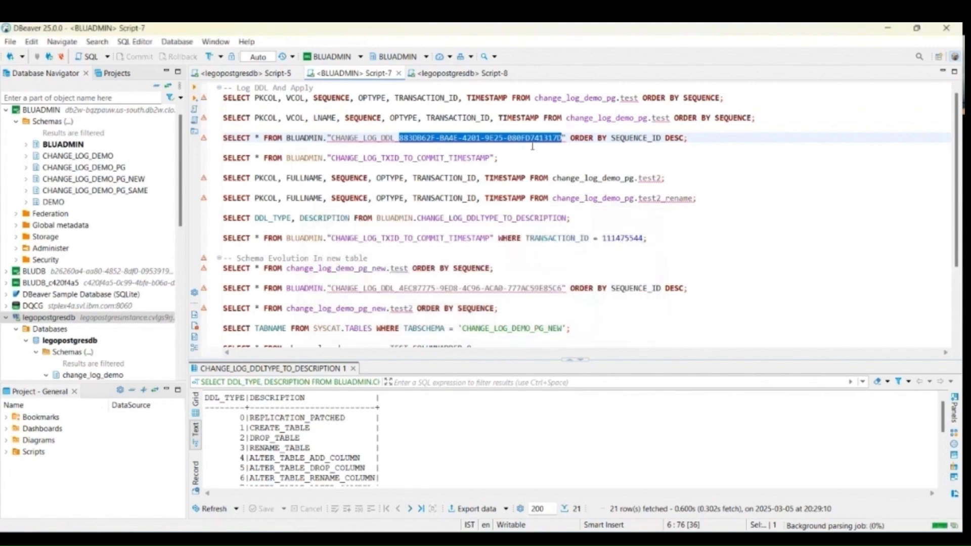
{"action": "key", "text": "ctrl+v"}
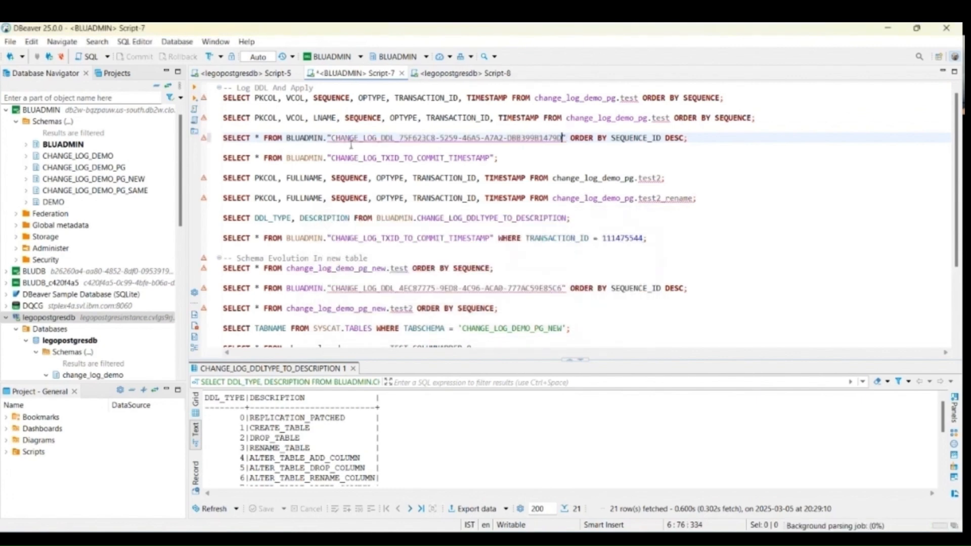
{"action": "left_click", "coordinate": [341, 136]}
{"action": "key", "text": "ctrl+Return"}
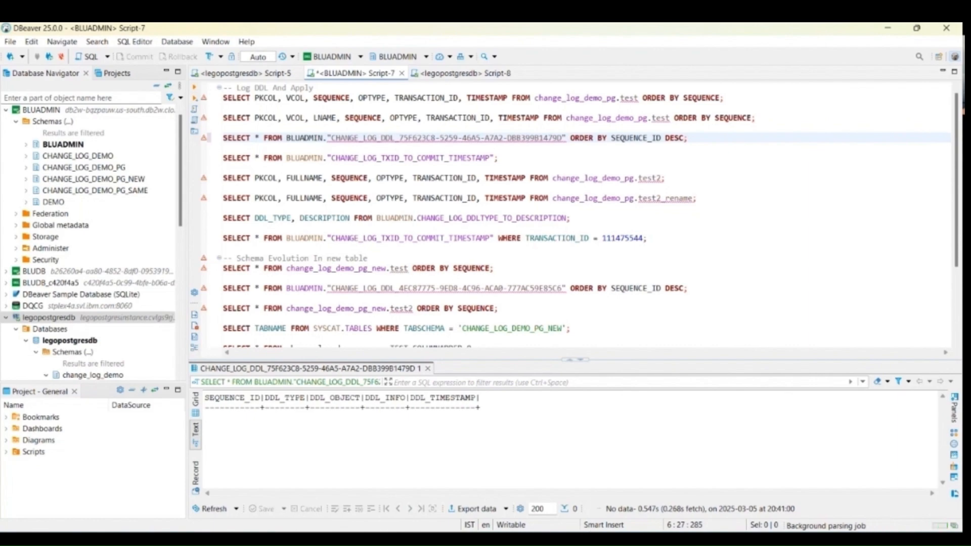
Open the legopostgresdb Script-5 and execute SELECT * FROM change_log_demo.test to view the source table's rows
{"action": "left_click", "coordinate": [601, 540]}
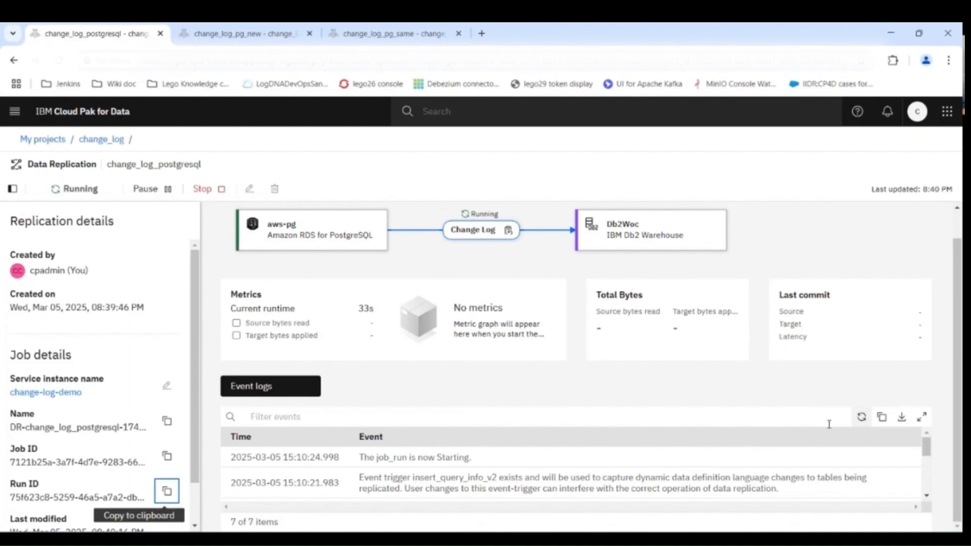
{"action": "left_click", "coordinate": [625, 540]}
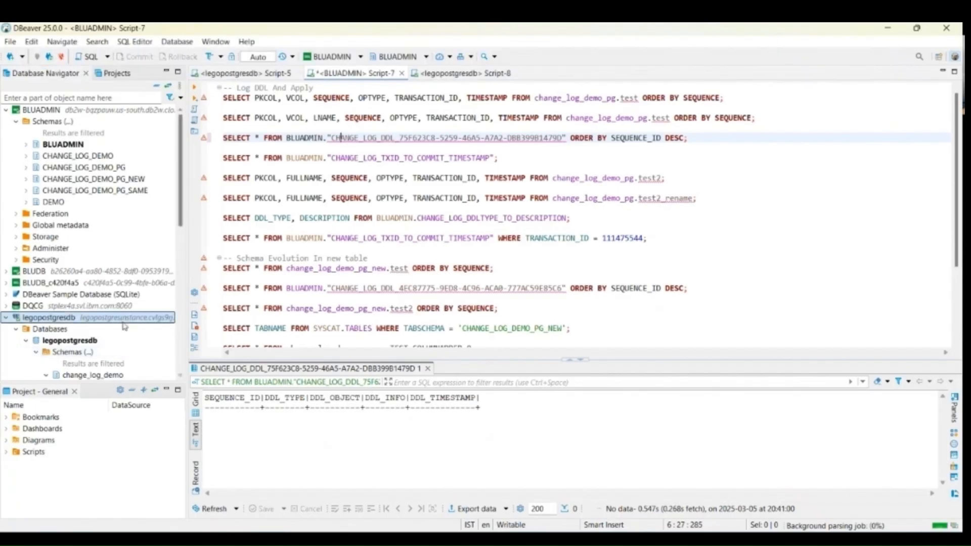
{"action": "scroll", "coordinate": [123, 326], "scroll_direction": "down", "scroll_amount": 2}
{"action": "left_click", "coordinate": [89, 330]}
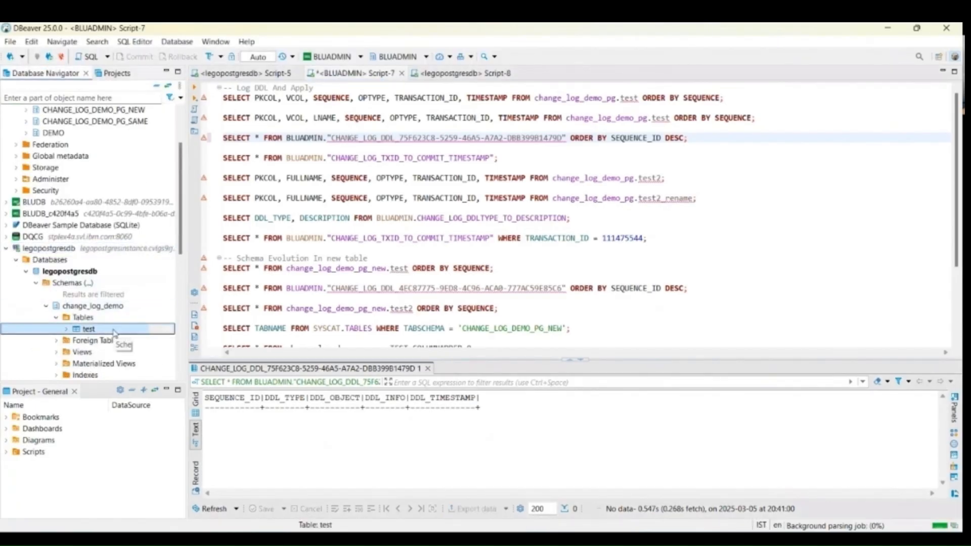
{"action": "scroll", "coordinate": [356, 292], "scroll_direction": "down", "scroll_amount": 3}
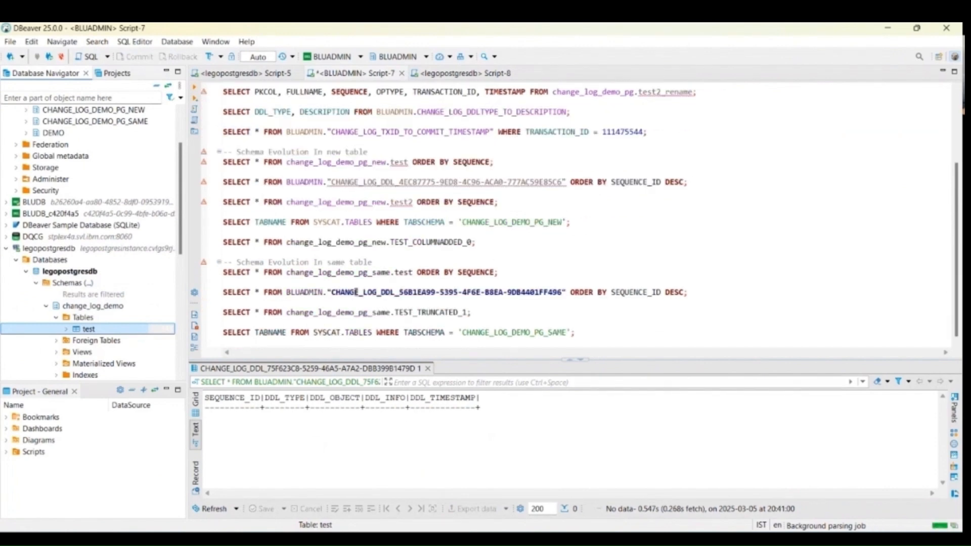
{"action": "left_click", "coordinate": [244, 75]}
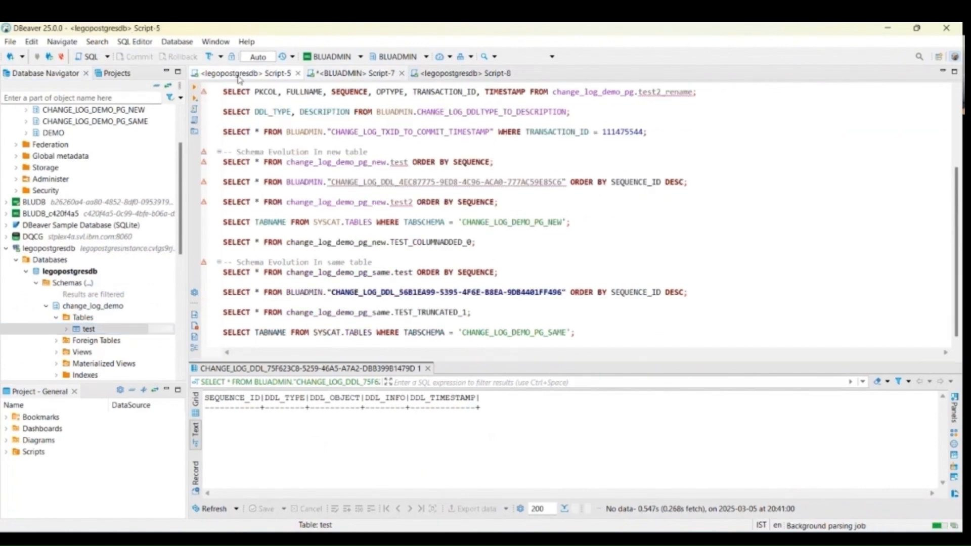
{"action": "left_click", "coordinate": [327, 332]}
{"action": "key", "text": "ctrl+Return"}
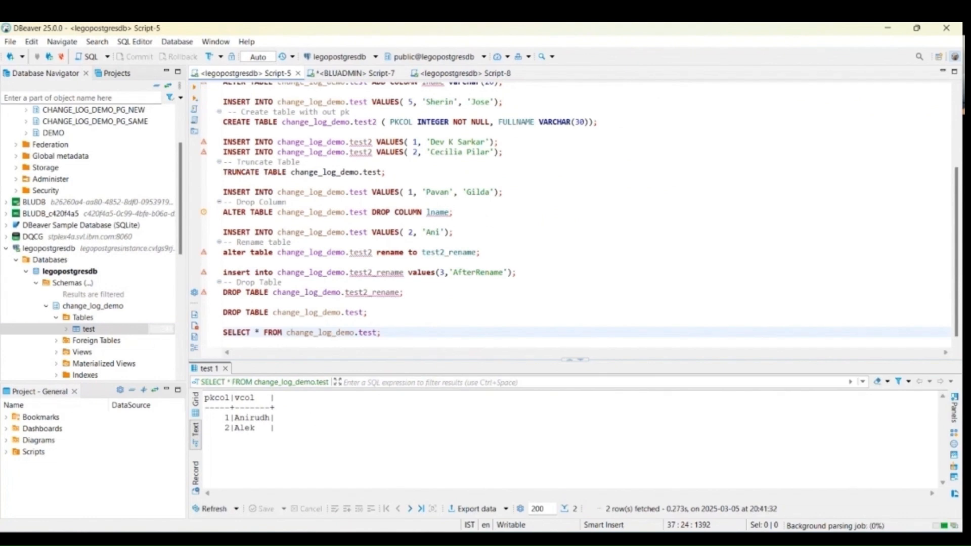
Switch to the browser, refresh the replication's event logs, and return to DBeaver
{"action": "left_click", "coordinate": [610, 539]}
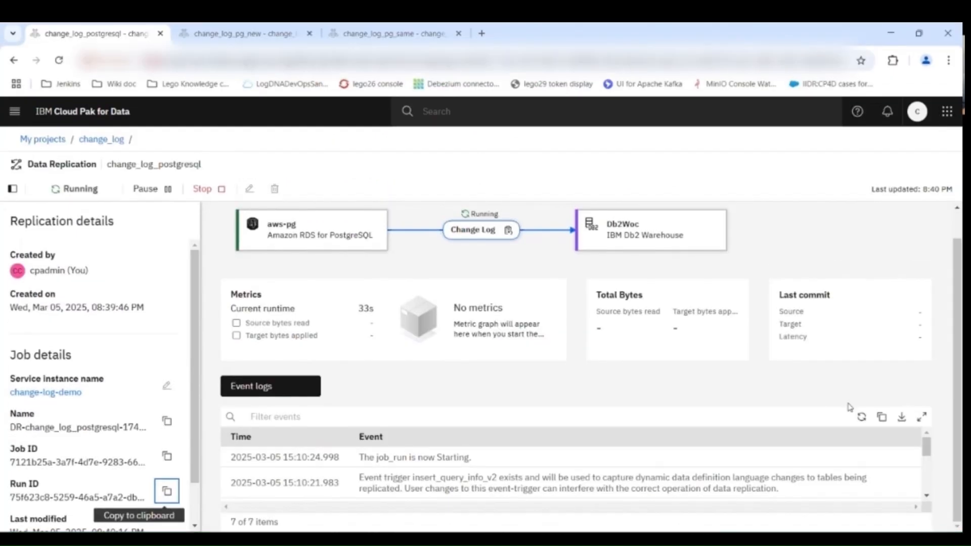
{"action": "left_click", "coordinate": [861, 417]}
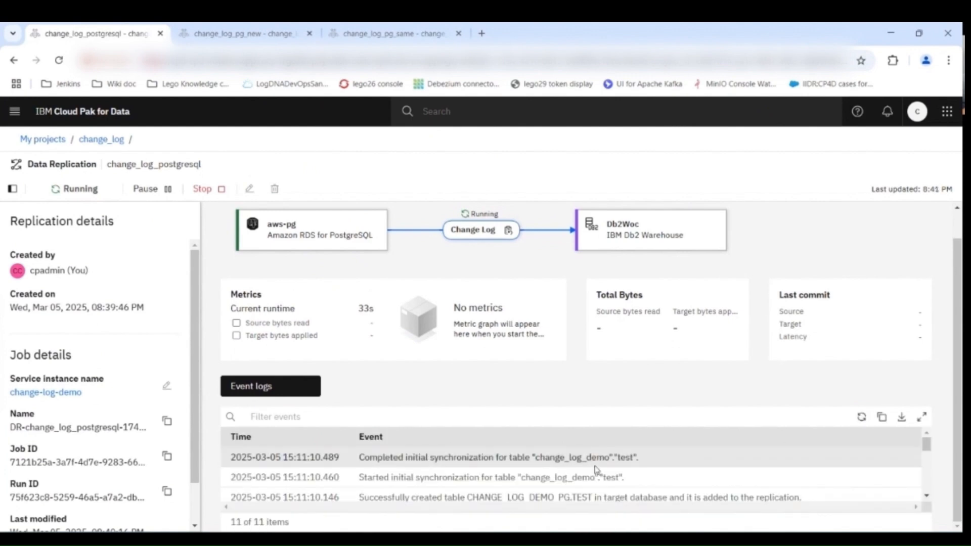
{"action": "left_click", "coordinate": [655, 539]}
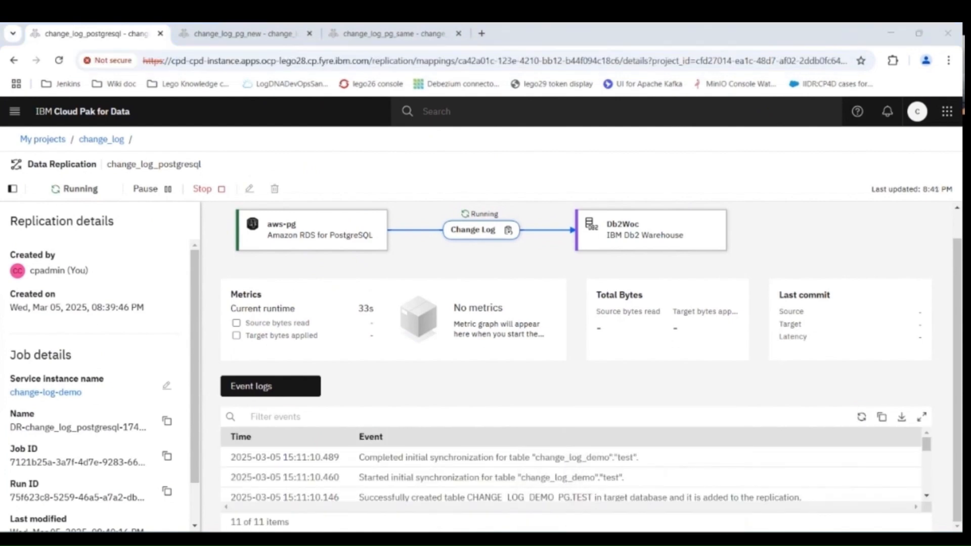
In the BLUADMIN Script-7, execute the first Log DDL And Apply query on change_log_demo_pg.test ordered by SEQUENCE
{"action": "scroll", "coordinate": [405, 251], "scroll_direction": "up", "scroll_amount": 4}
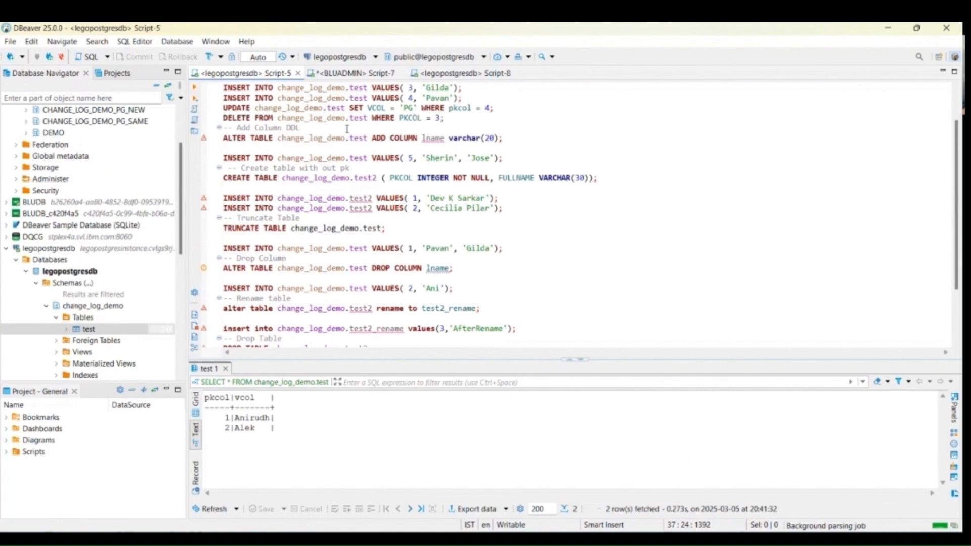
{"action": "left_click", "coordinate": [352, 73]}
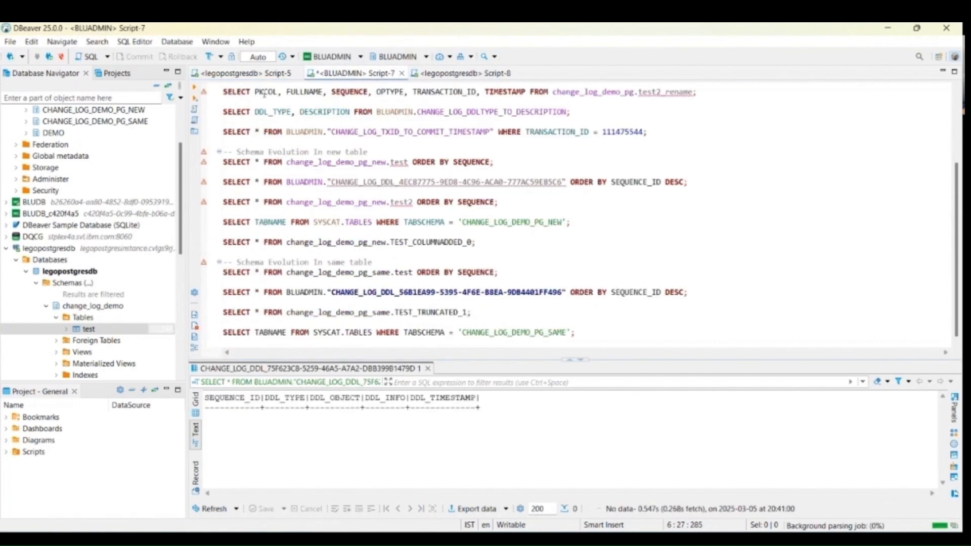
{"action": "scroll", "coordinate": [264, 94], "scroll_direction": "up", "scroll_amount": 4}
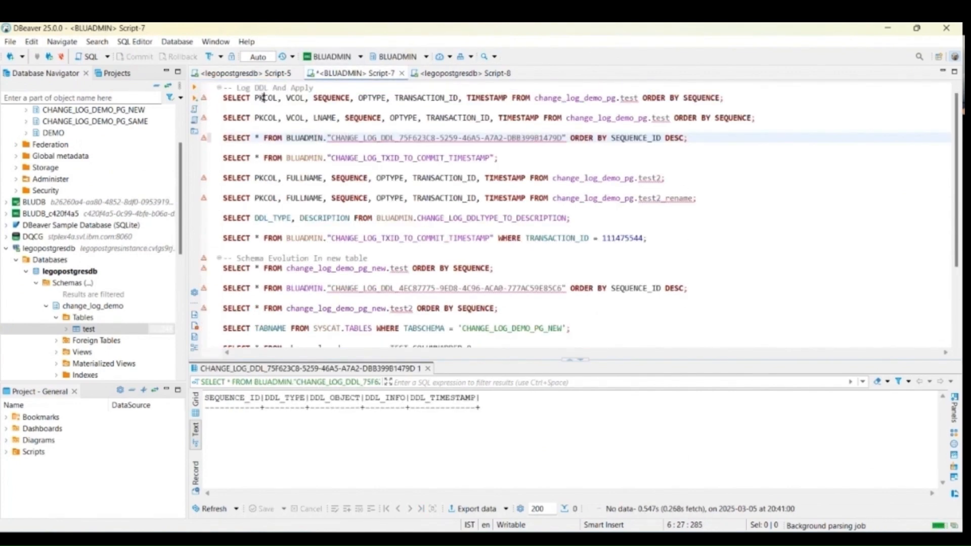
{"action": "left_click", "coordinate": [263, 98]}
{"action": "left_click", "coordinate": [194, 86]}
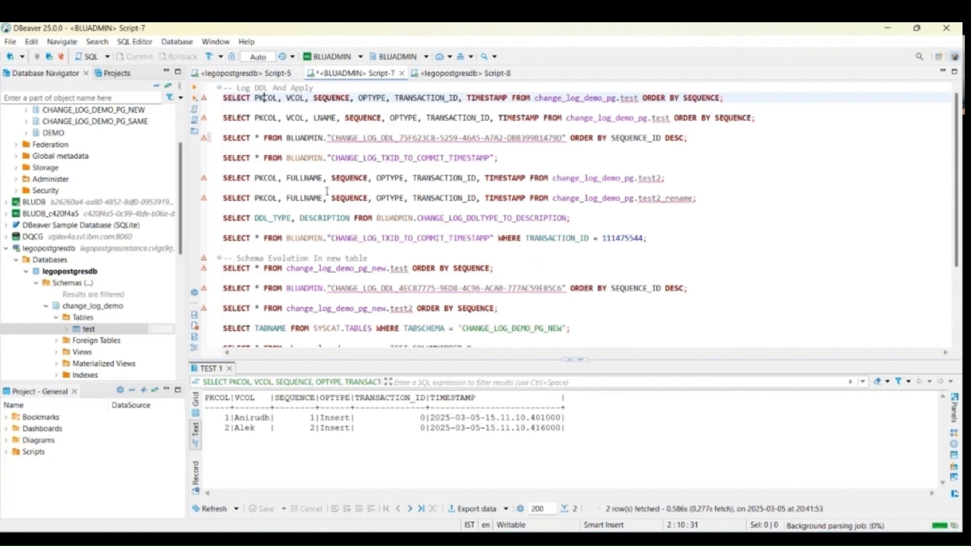
In Script-5, execute the two Live replication INSERT statements for rows 3 and 4 of change_log_demo.test
{"action": "left_click", "coordinate": [273, 75]}
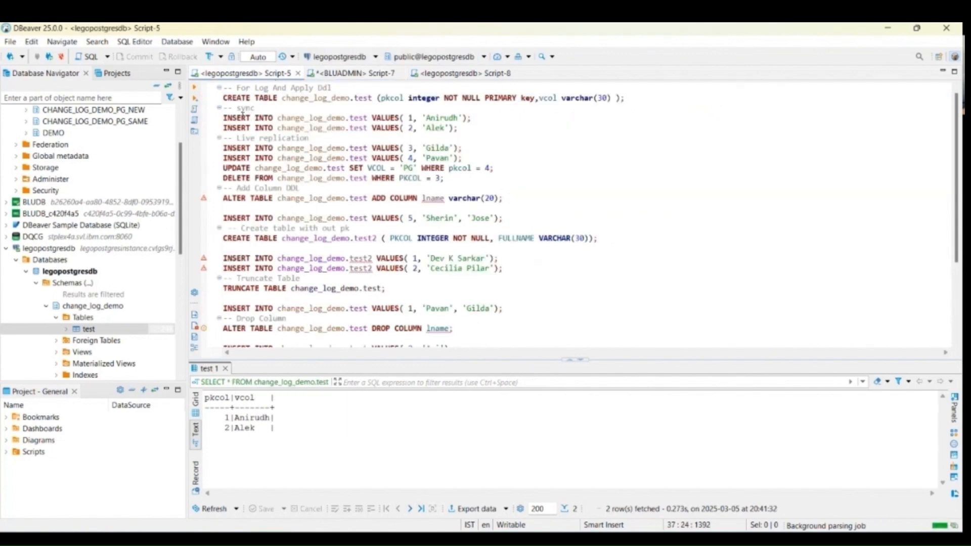
{"action": "left_click", "coordinate": [242, 147]}
{"action": "left_click", "coordinate": [195, 88]}
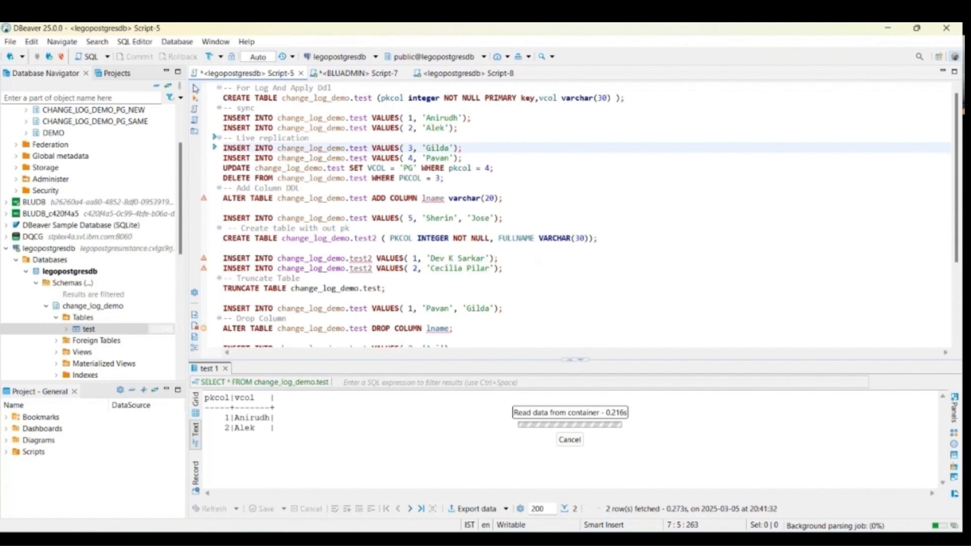
{"action": "key", "text": "Down"}
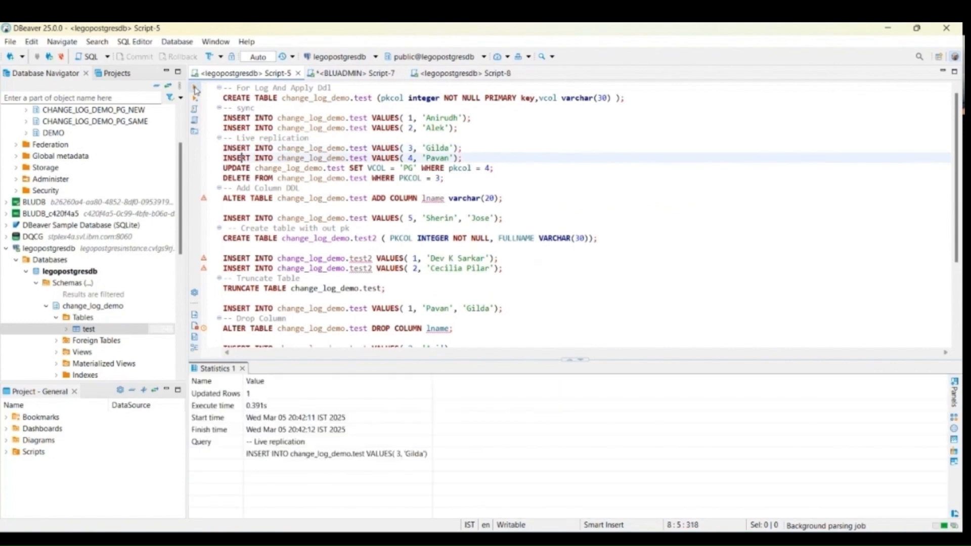
{"action": "left_click", "coordinate": [196, 89]}
Execute the UPDATE setting VCOL to 'PG' where pkcol = 4 and the DELETE where PKCOL = 3 on change_log_demo.test
{"action": "left_click", "coordinate": [237, 168]}
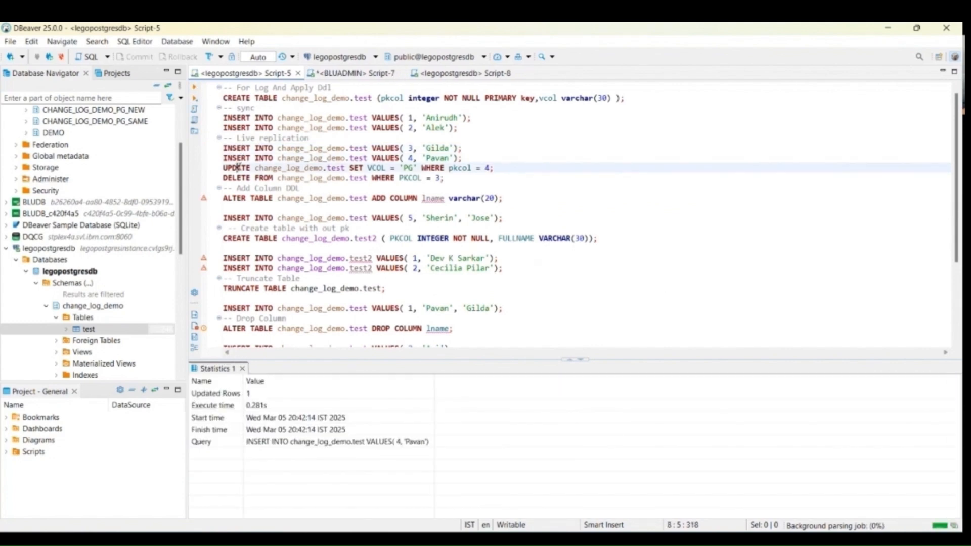
{"action": "left_click", "coordinate": [195, 89]}
{"action": "left_click", "coordinate": [239, 173]}
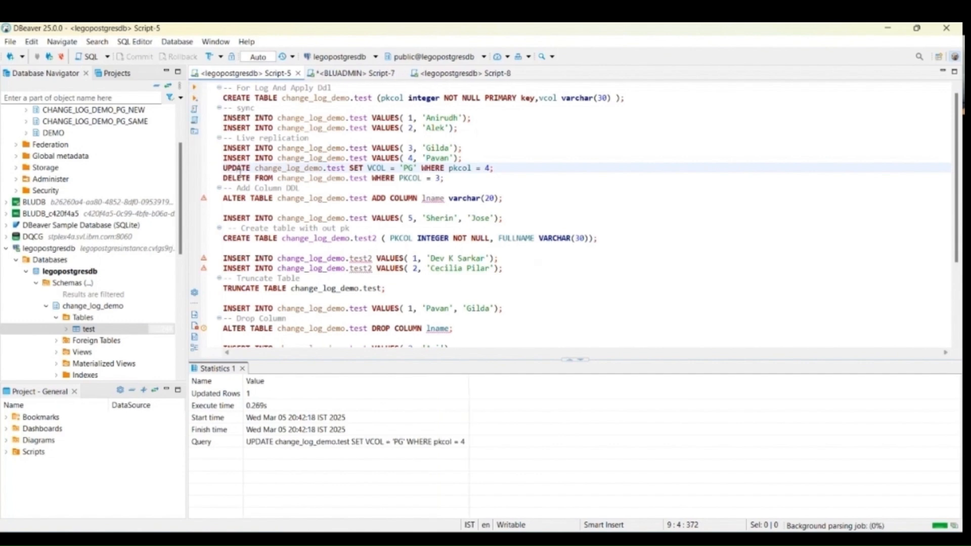
{"action": "left_click", "coordinate": [242, 178]}
{"action": "left_click", "coordinate": [195, 89]}
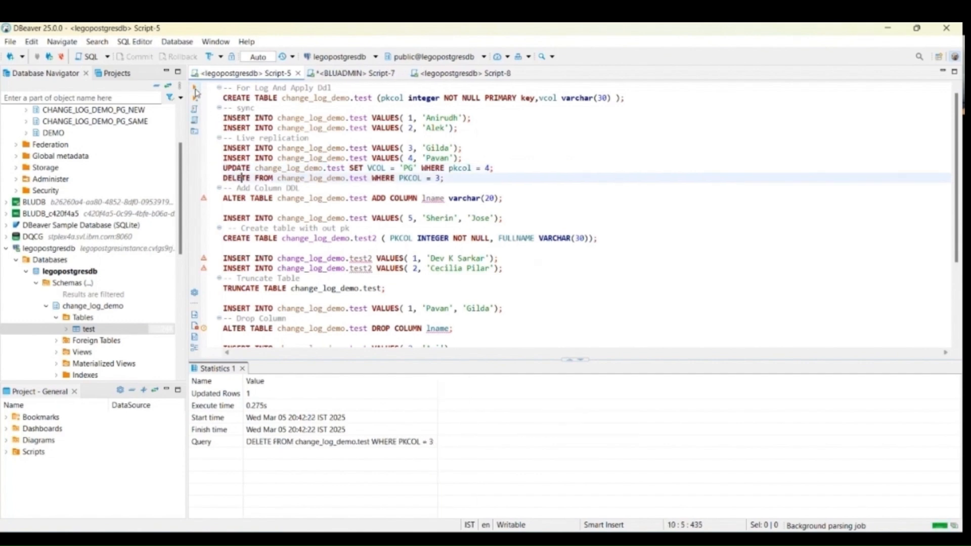
Return to Script-7 and rerun the first change_log_demo_pg.test query to check the replicated inserts, update and delete
{"action": "left_click", "coordinate": [358, 75]}
{"action": "left_click", "coordinate": [264, 97]}
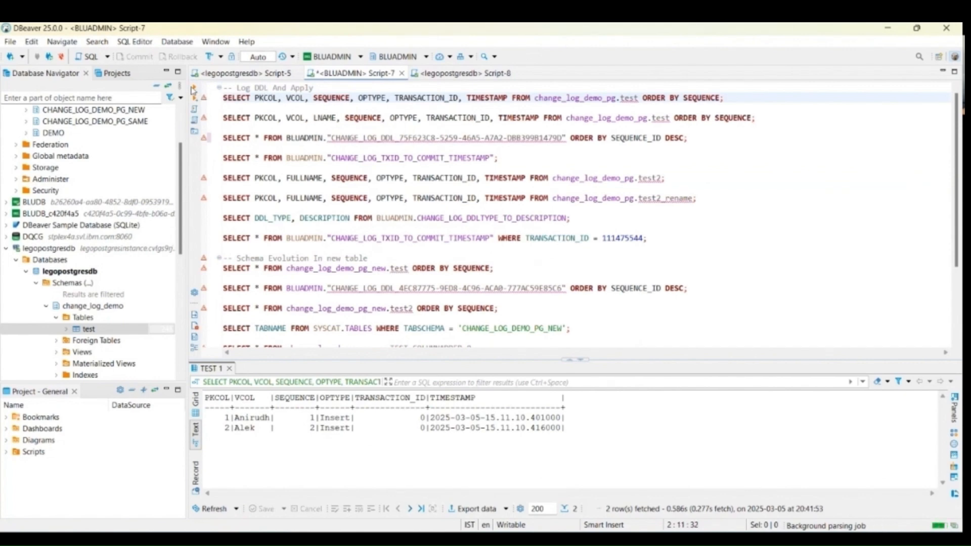
{"action": "left_click", "coordinate": [194, 90]}
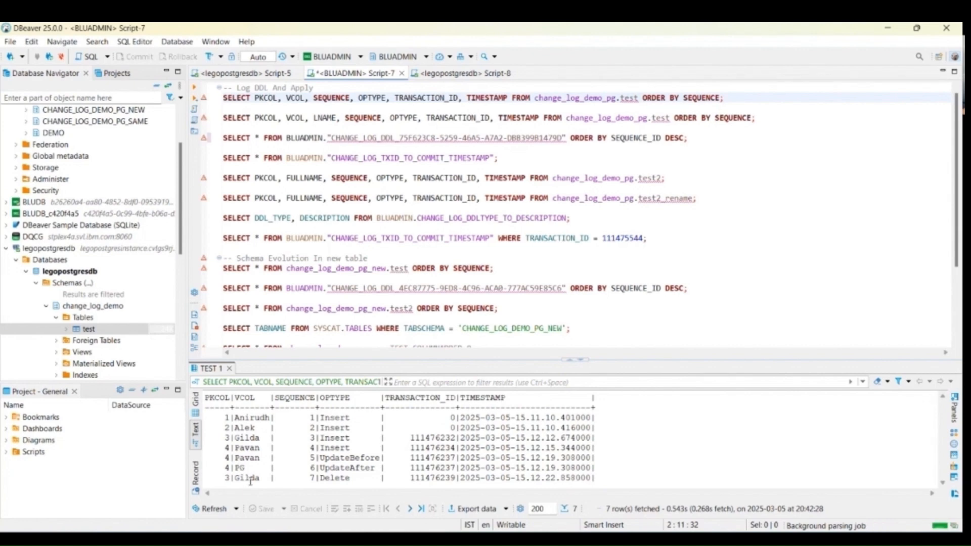
Copy the transaction ID of the PKCOL 4 Insert row into the CHANGE_LOG_TXID_TO_COMMIT_TIMESTAMP query's WHERE clause as 111476234 and execute the query
{"action": "double_click", "coordinate": [433, 438]}
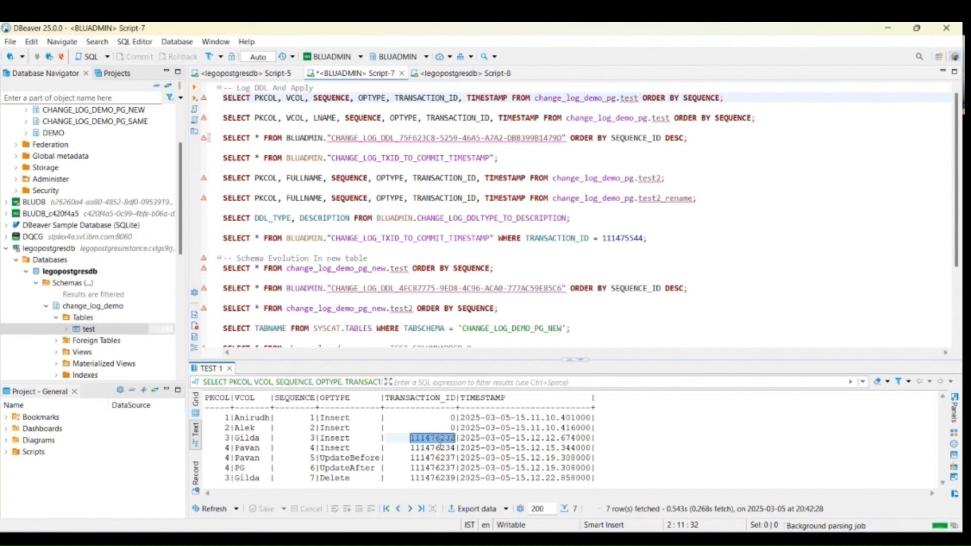
{"action": "double_click", "coordinate": [440, 447]}
{"action": "key", "text": "ctrl+c"}
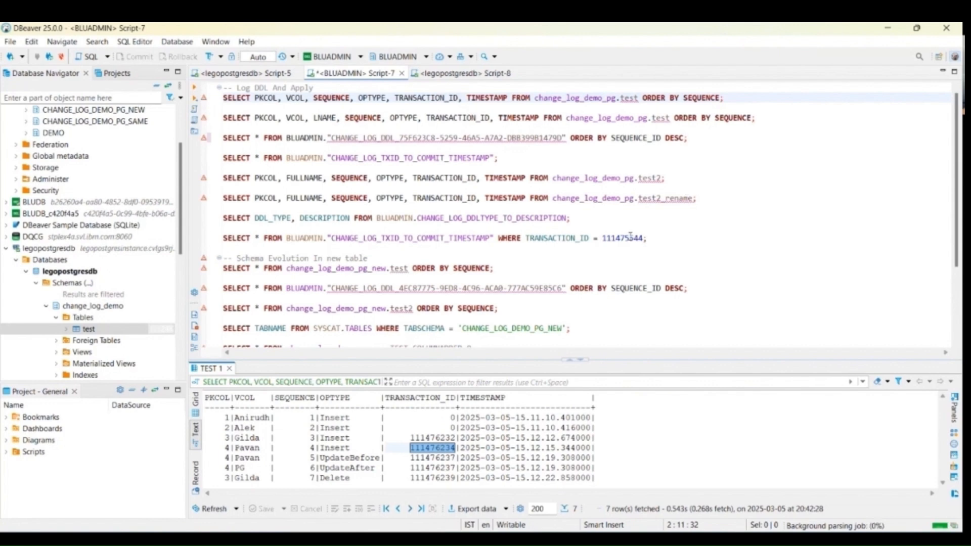
{"action": "double_click", "coordinate": [626, 237]}
{"action": "key", "text": "ctrl+v"}
{"action": "left_click", "coordinate": [360, 238]}
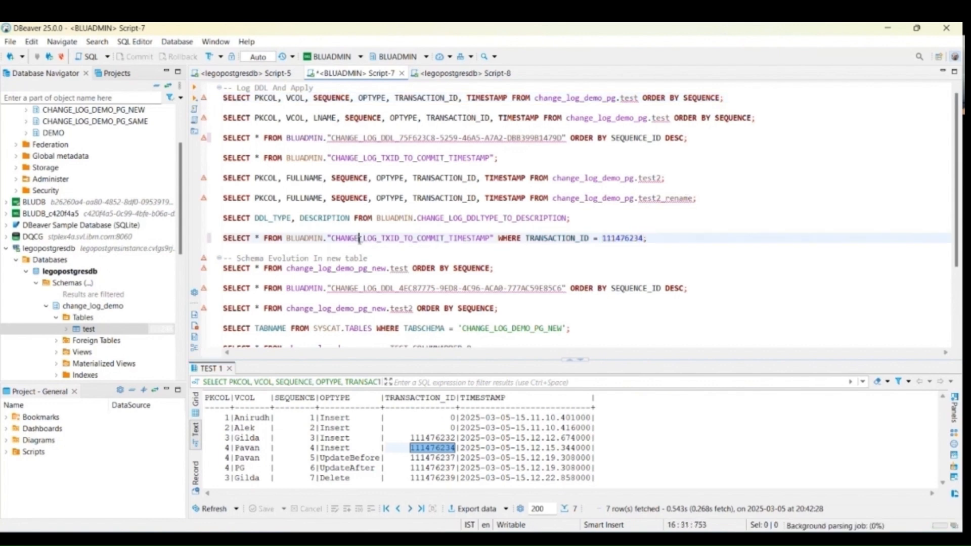
{"action": "left_click", "coordinate": [195, 89]}
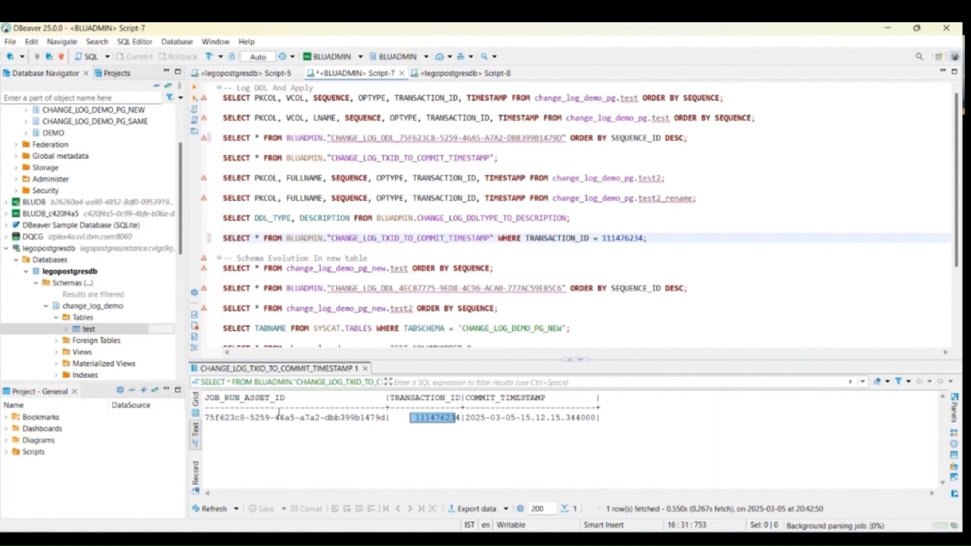
Execute the Log DDL And Apply query on the CHANGE_LOG_DDL table and examine its columns from SEQUENCE_ID through DDL_TIMESTAMP
{"action": "left_click", "coordinate": [245, 73]}
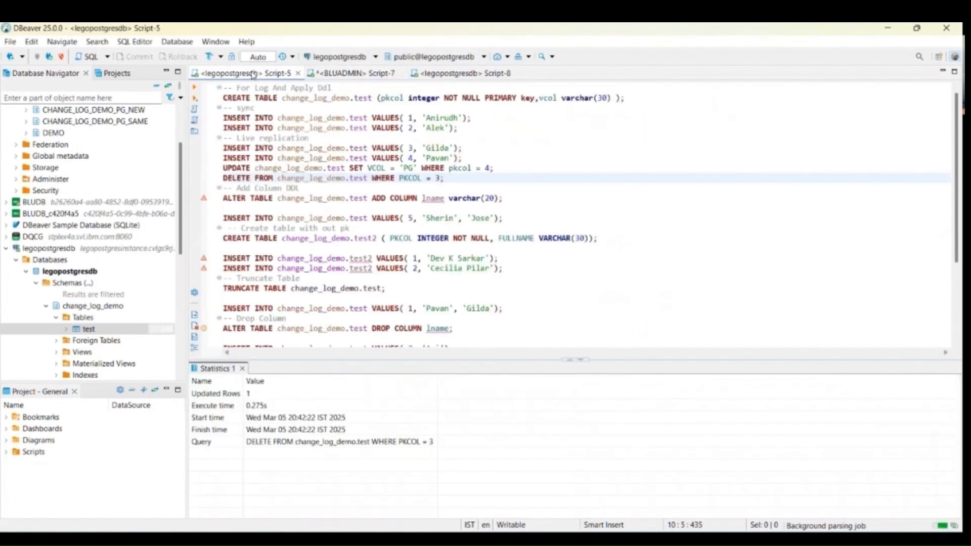
{"action": "left_click", "coordinate": [363, 75]}
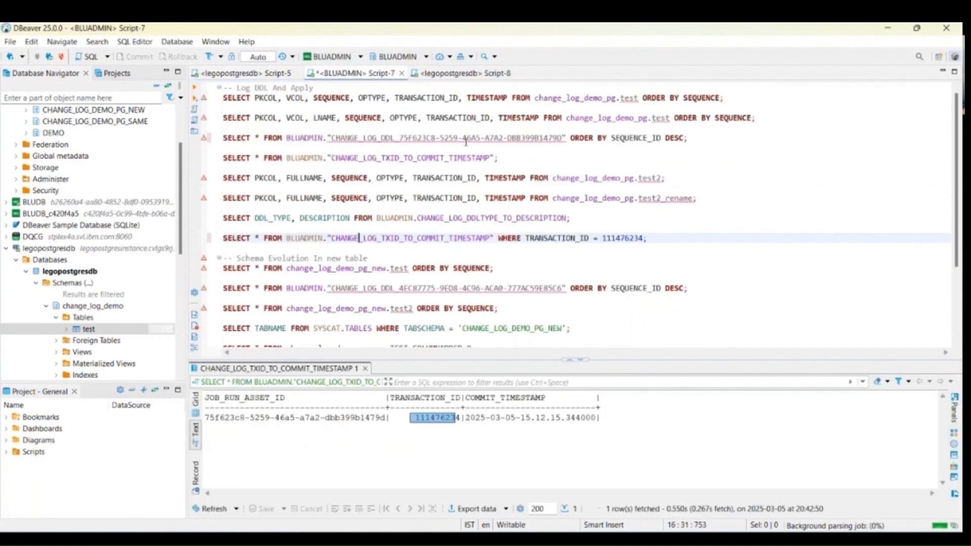
{"action": "left_click", "coordinate": [356, 136]}
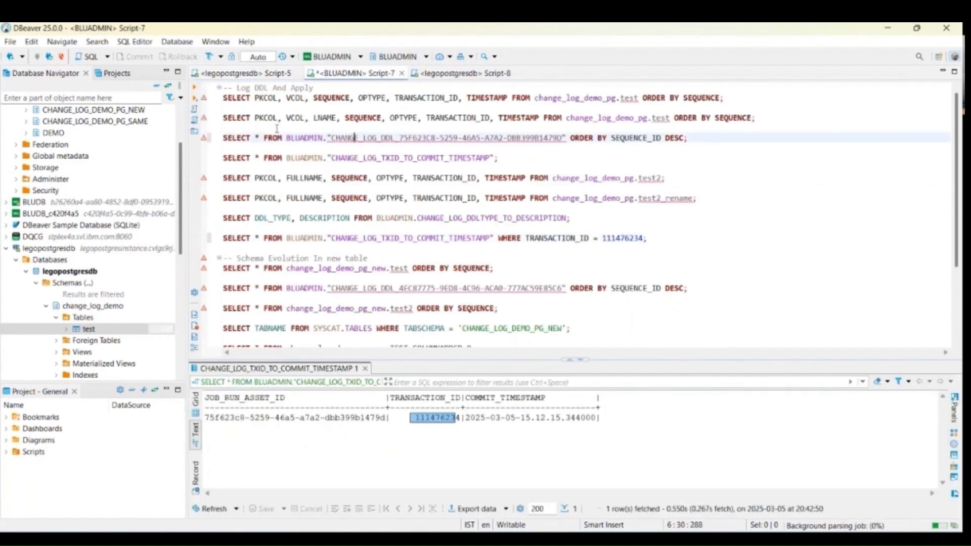
{"action": "left_click", "coordinate": [197, 88]}
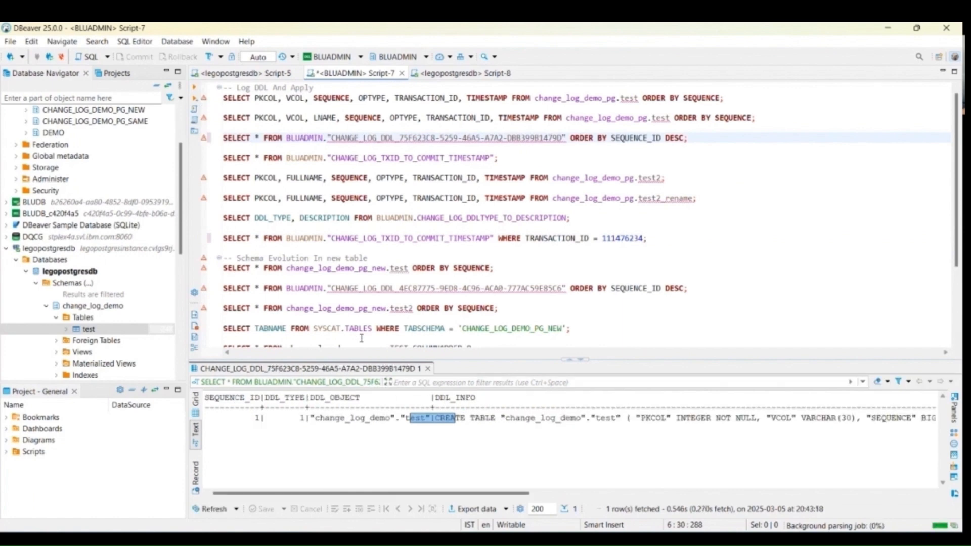
{"action": "left_click", "coordinate": [371, 418]}
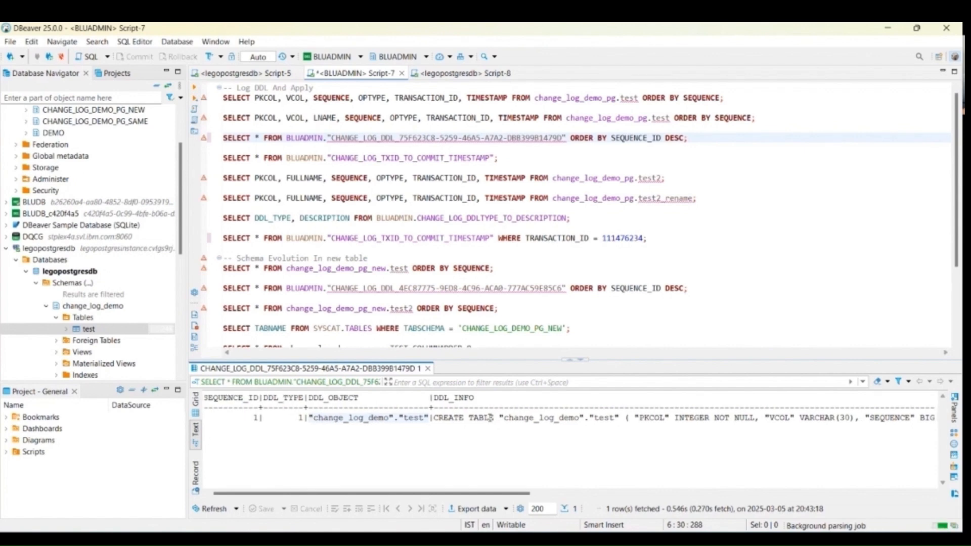
{"action": "scroll", "coordinate": [490, 418], "scroll_direction": "right", "scroll_amount": 15}
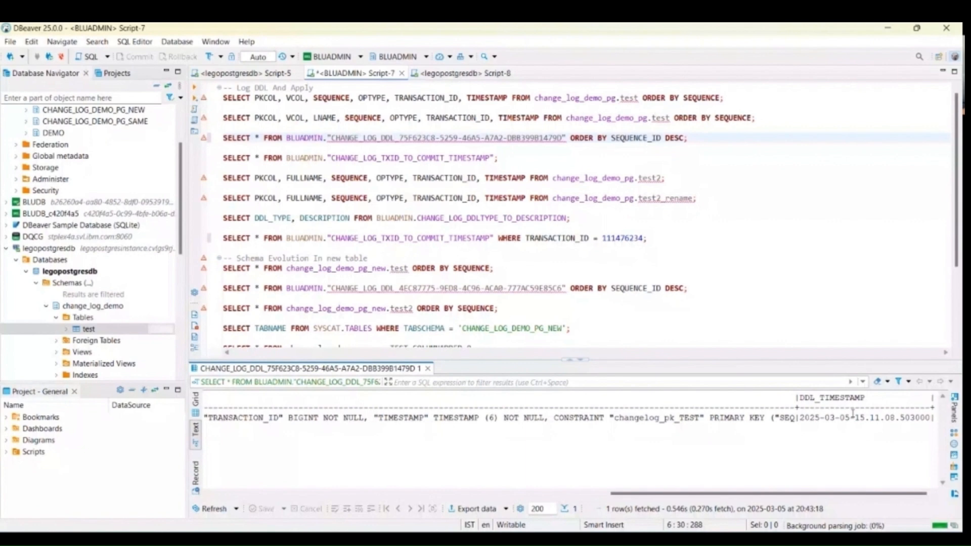
{"action": "scroll", "coordinate": [852, 414], "scroll_direction": "left", "scroll_amount": 15}
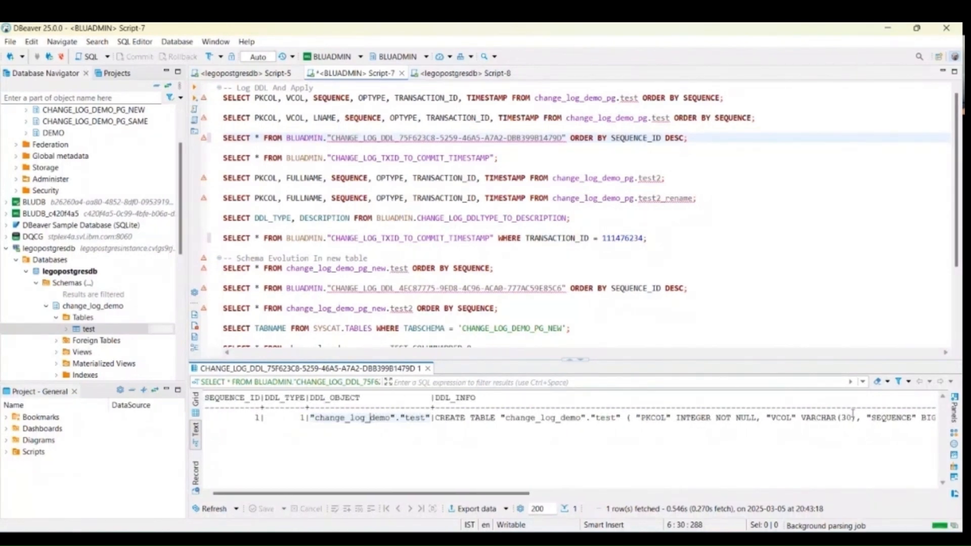
In Script-5, execute the ALTER TABLE statement adding the column lname varchar(20) to change_log_demo.test
{"action": "left_click", "coordinate": [246, 73]}
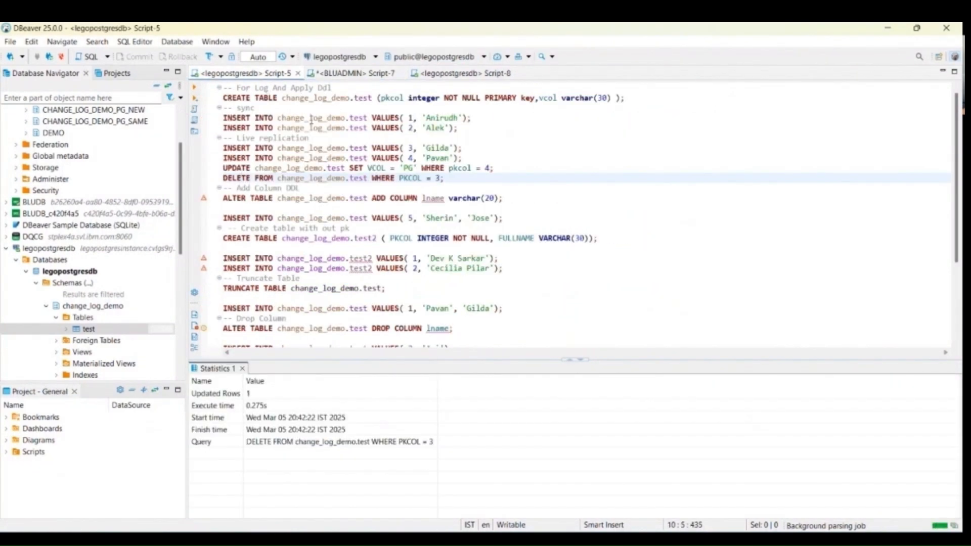
{"action": "scroll", "coordinate": [311, 119], "scroll_direction": "down", "scroll_amount": 1}
{"action": "left_click", "coordinate": [256, 189]}
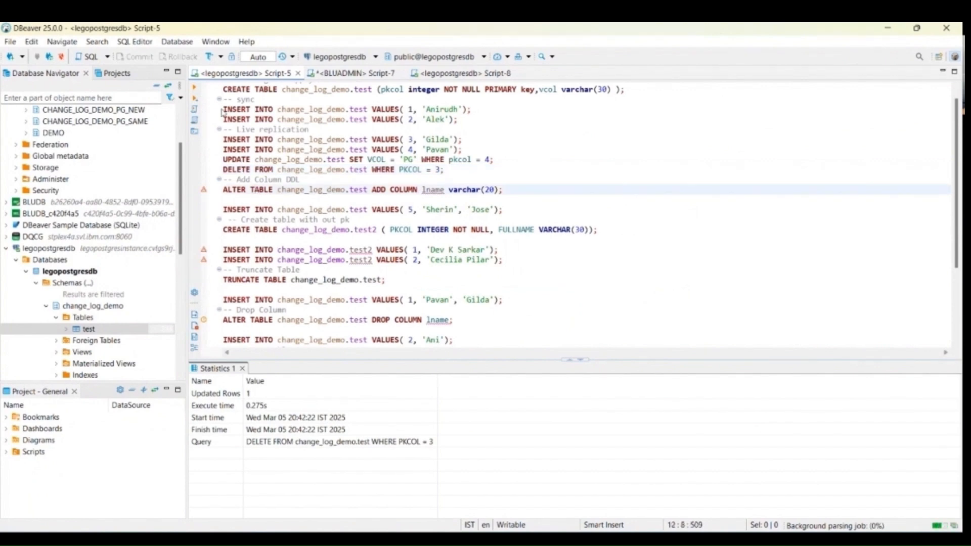
{"action": "left_click", "coordinate": [196, 91]}
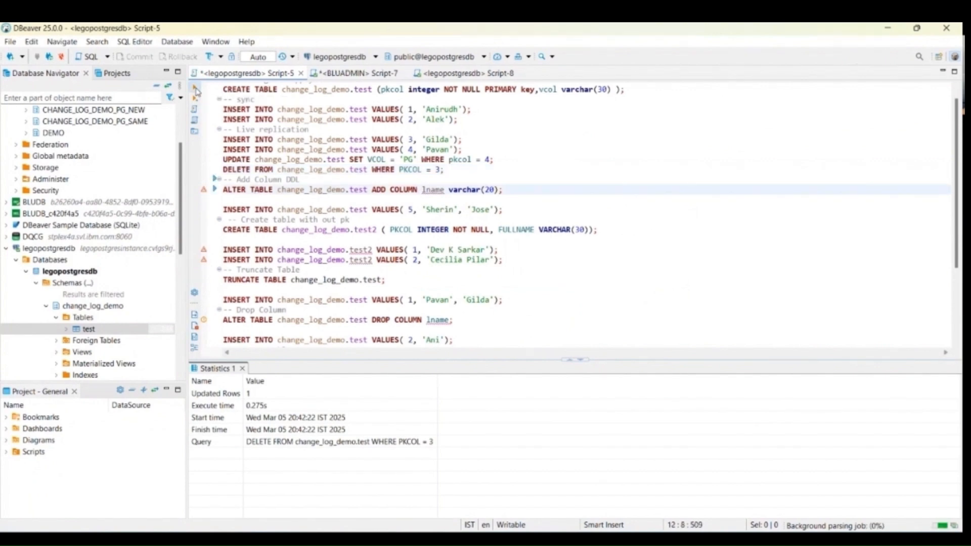
In Script-7, rerun the Log DDL And Apply CHANGE_LOG_DDL query and execute the change_log_demo_pg.test query that includes LNAME
{"action": "left_click", "coordinate": [353, 74]}
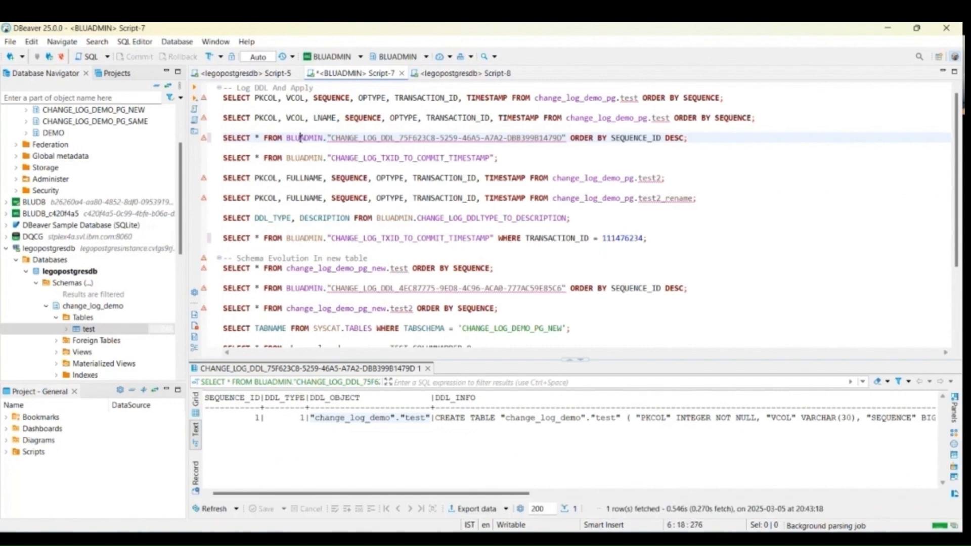
{"action": "left_click", "coordinate": [197, 89]}
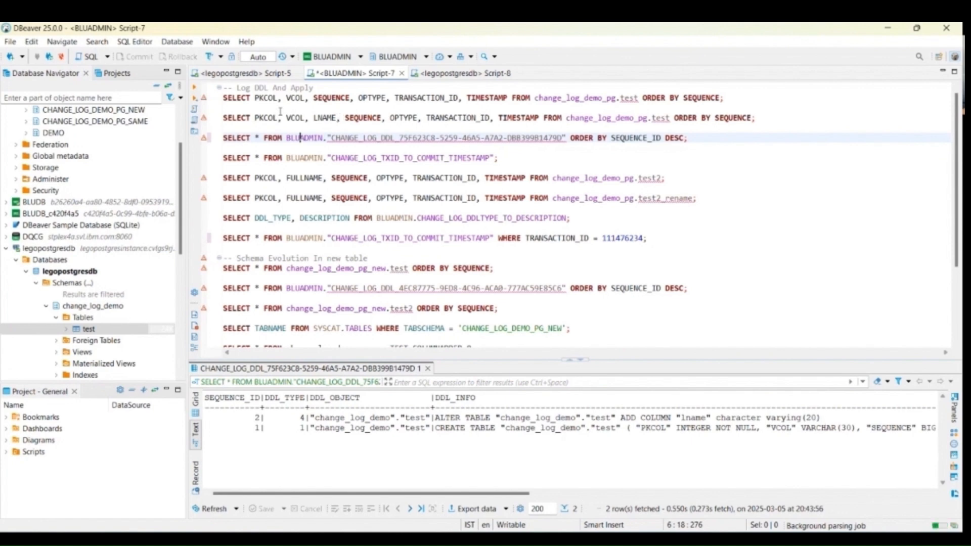
{"action": "left_click", "coordinate": [297, 118]}
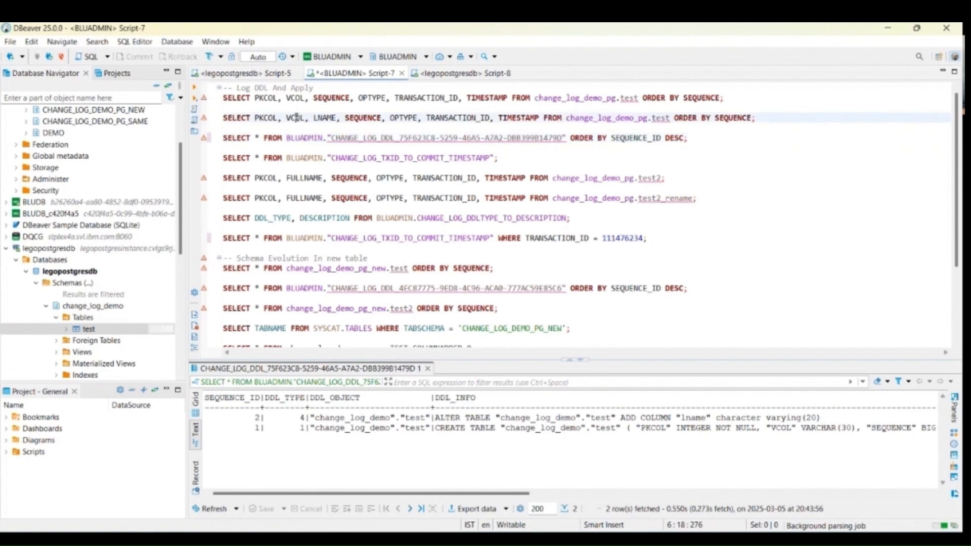
{"action": "left_click", "coordinate": [196, 89]}
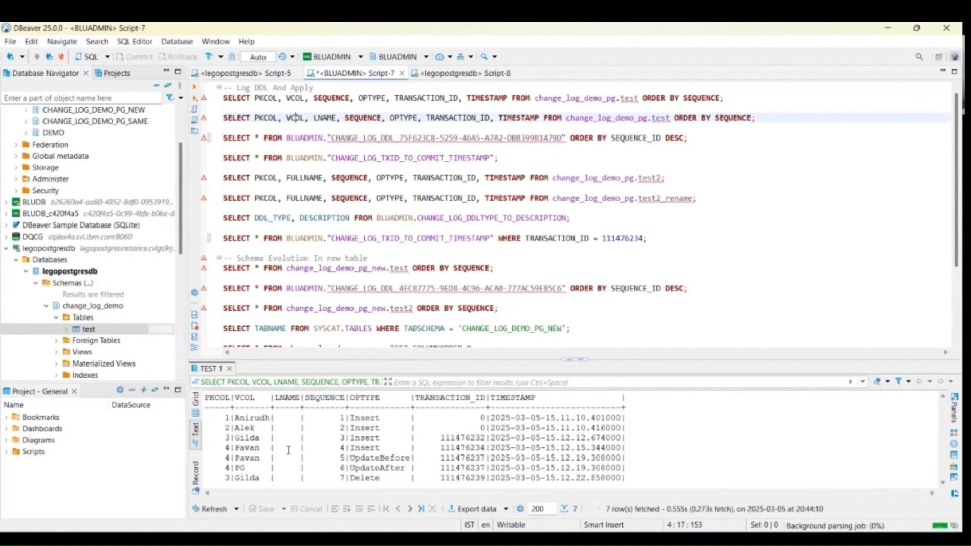
In Script-5, execute the INSERT into change_log_demo.test for PKCOL 5, with values for both name columns
{"action": "left_click", "coordinate": [252, 74]}
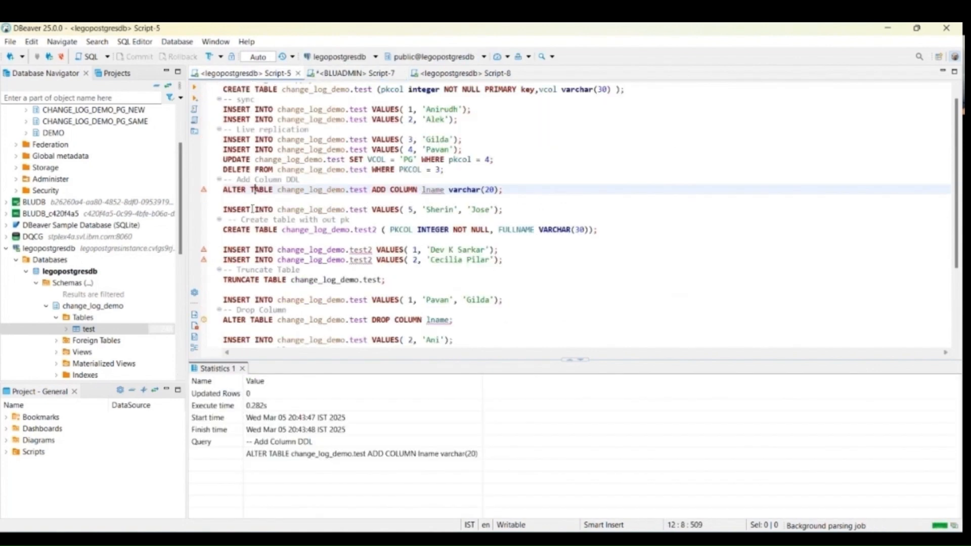
{"action": "left_click", "coordinate": [253, 209]}
{"action": "left_click", "coordinate": [197, 89]}
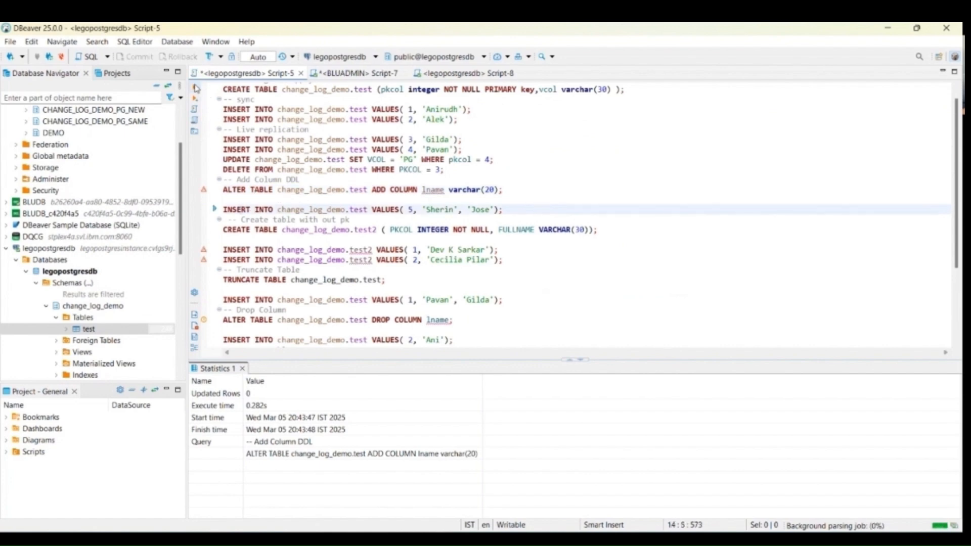
Rerun the change_log_demo_pg.test query with LNAME in Script-7 and check the replicated PKCOL 5 row
{"action": "left_click", "coordinate": [344, 74]}
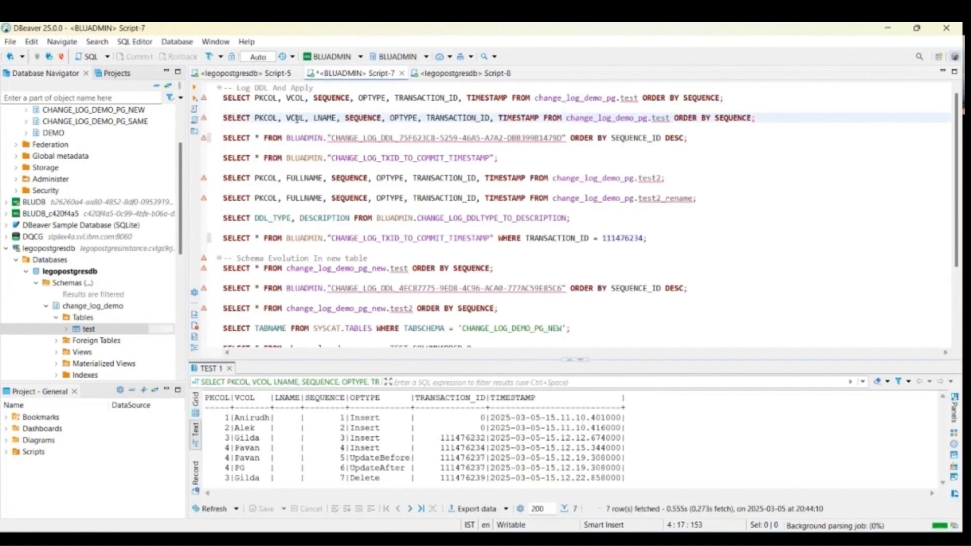
{"action": "left_click", "coordinate": [194, 90]}
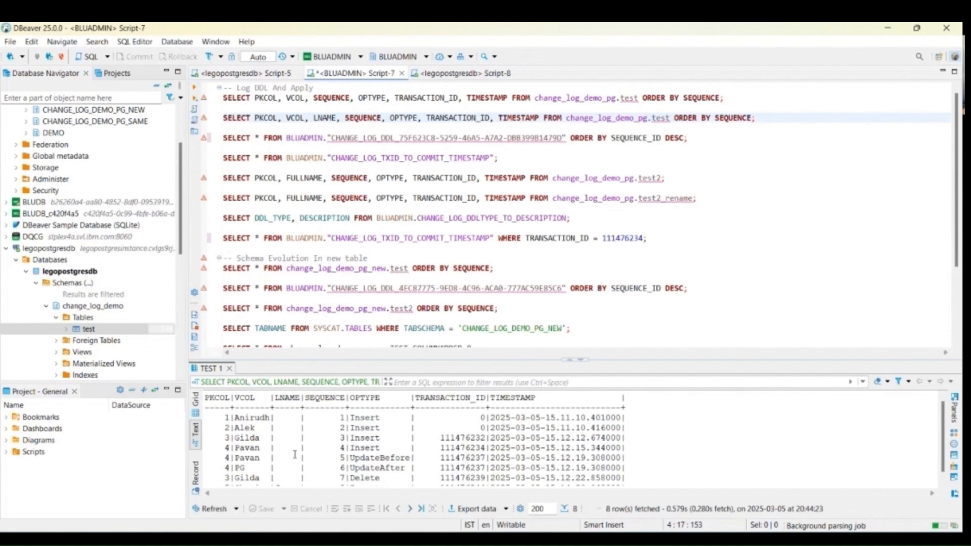
{"action": "scroll", "coordinate": [295, 454], "scroll_direction": "down", "scroll_amount": 1}
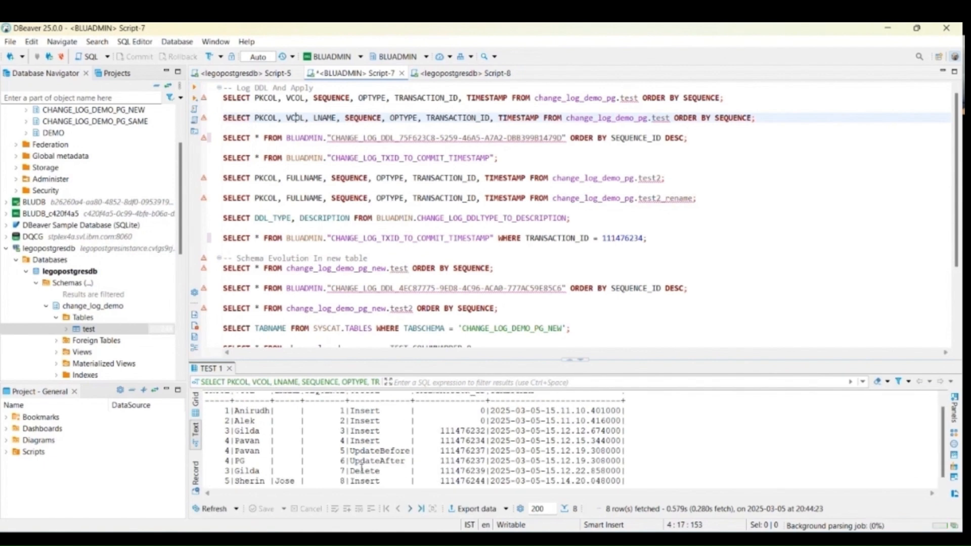
In Script-5, execute the CREATE TABLE statement for change_log_demo.test2 with PKCOL INTEGER NOT NULL and FULLNAME VARCHAR(30)
{"action": "left_click", "coordinate": [246, 73]}
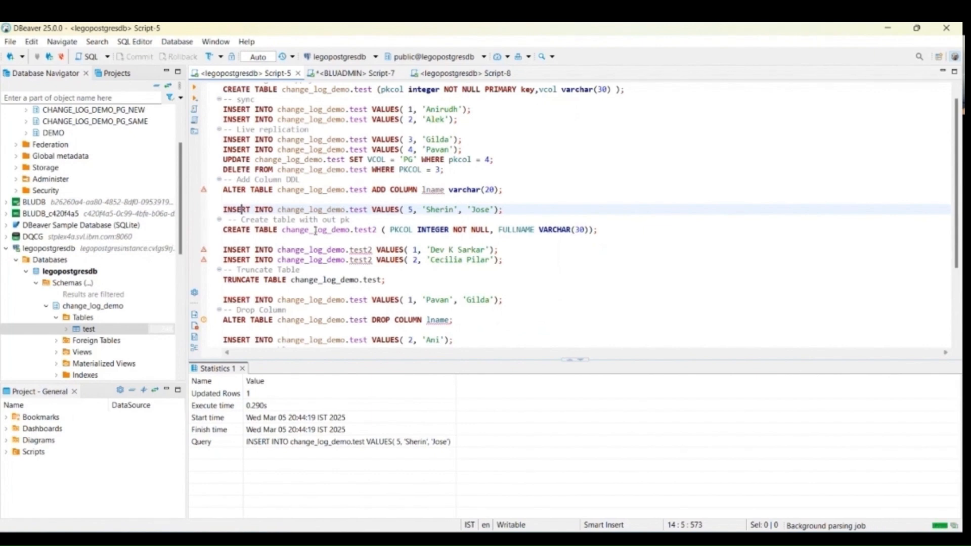
{"action": "left_click", "coordinate": [314, 229]}
{"action": "left_click", "coordinate": [196, 89]}
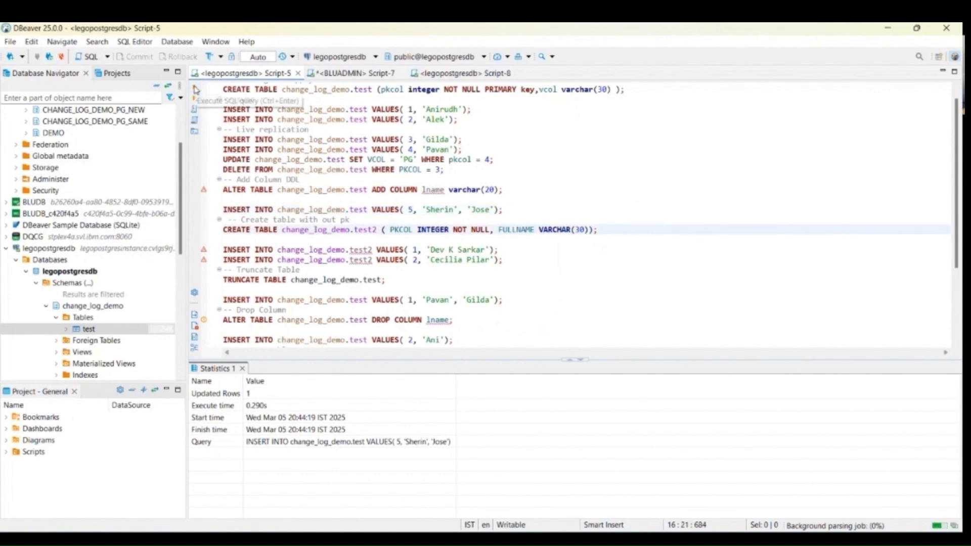
In Script-7, rerun the Log DDL And Apply CHANGE_LOG_DDL query, examine its columns through DDL_TIMESTAMP, and execute the change_log_demo_pg.test2 query
{"action": "left_click", "coordinate": [361, 72]}
{"action": "left_click", "coordinate": [372, 138]}
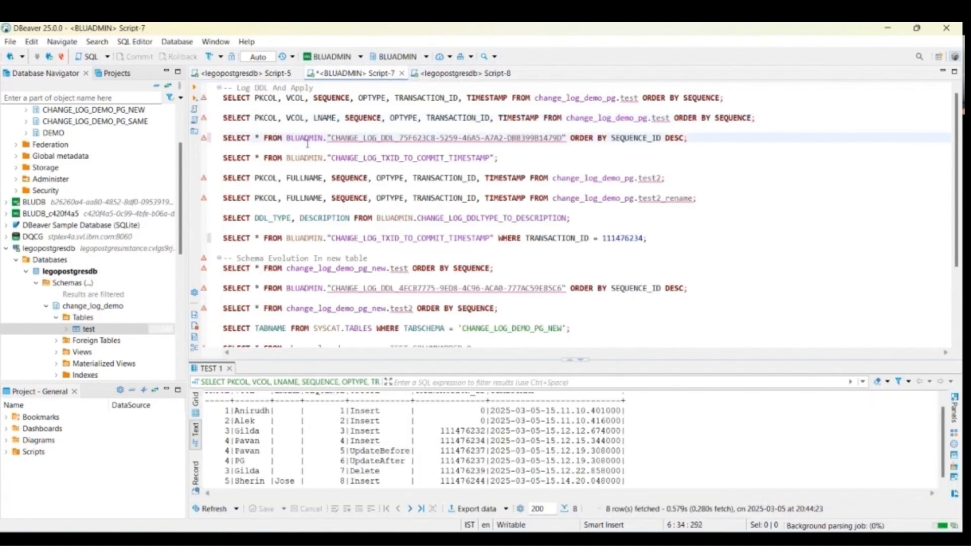
{"action": "left_click", "coordinate": [194, 90]}
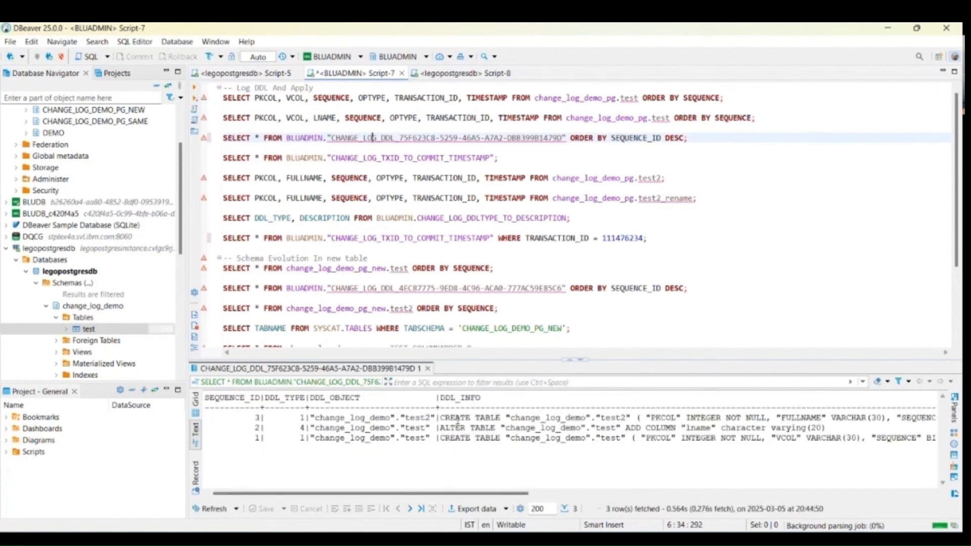
{"action": "scroll", "coordinate": [457, 419], "scroll_direction": "right", "scroll_amount": 3}
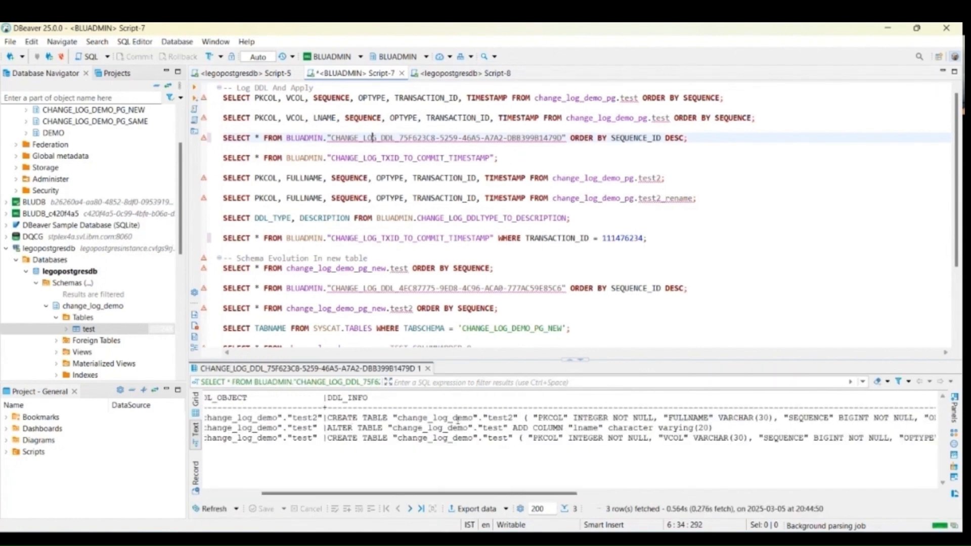
{"action": "scroll", "coordinate": [458, 420], "scroll_direction": "right", "scroll_amount": 10}
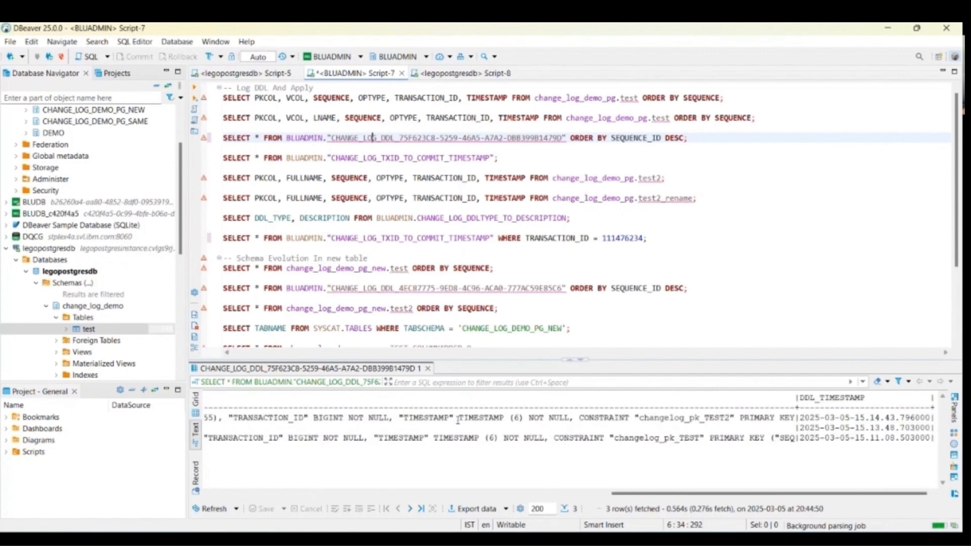
{"action": "scroll", "coordinate": [664, 471], "scroll_direction": "left", "scroll_amount": 13}
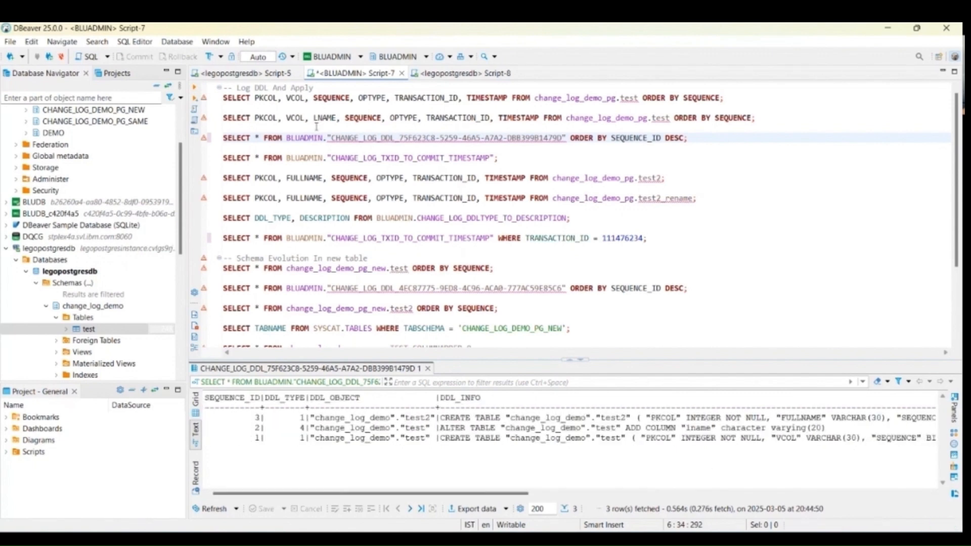
{"action": "left_click", "coordinate": [345, 178]}
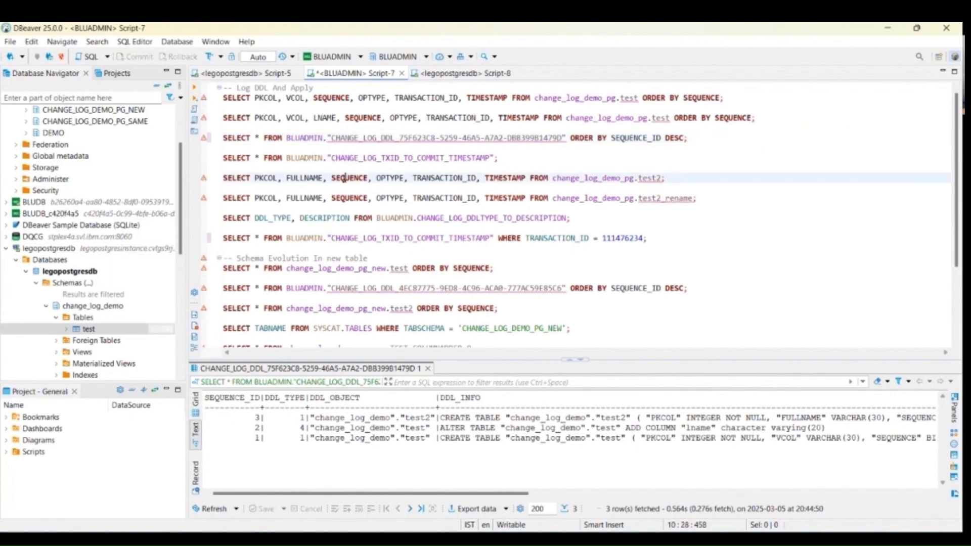
{"action": "key", "text": "ctrl+Return"}
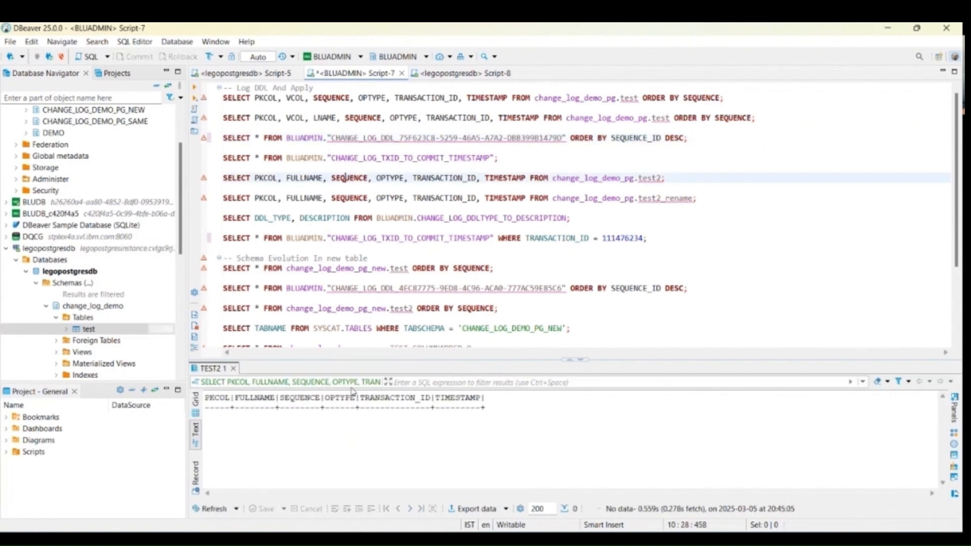
Execute the two INSERT statements for PKCOL 1 and 2 into change_log_demo.test2 in Script-5 and rerun the change_log_demo_pg.test2 query in Script-7
{"action": "left_click", "coordinate": [284, 75]}
{"action": "left_click", "coordinate": [262, 250]}
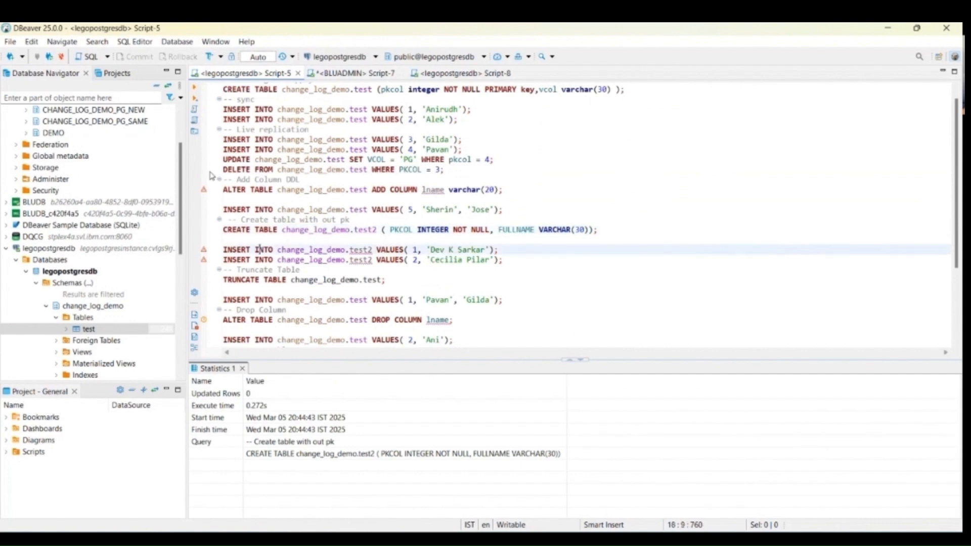
{"action": "left_click", "coordinate": [195, 89]}
{"action": "left_click", "coordinate": [241, 259]}
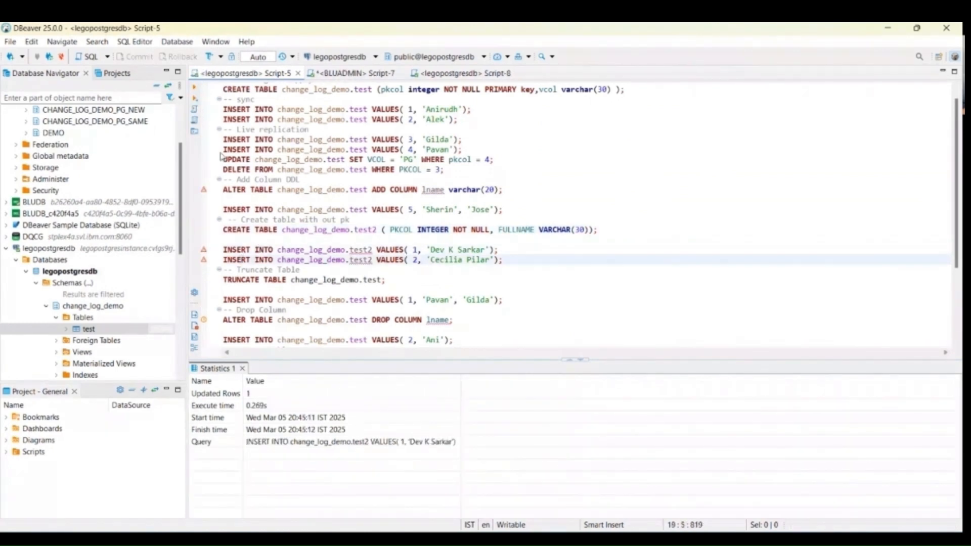
{"action": "left_click", "coordinate": [195, 90]}
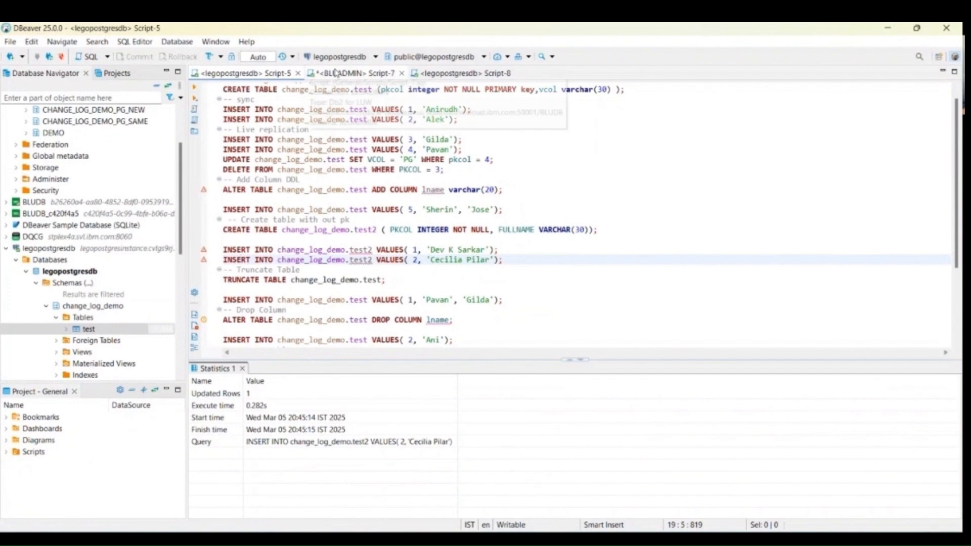
{"action": "left_click", "coordinate": [348, 74]}
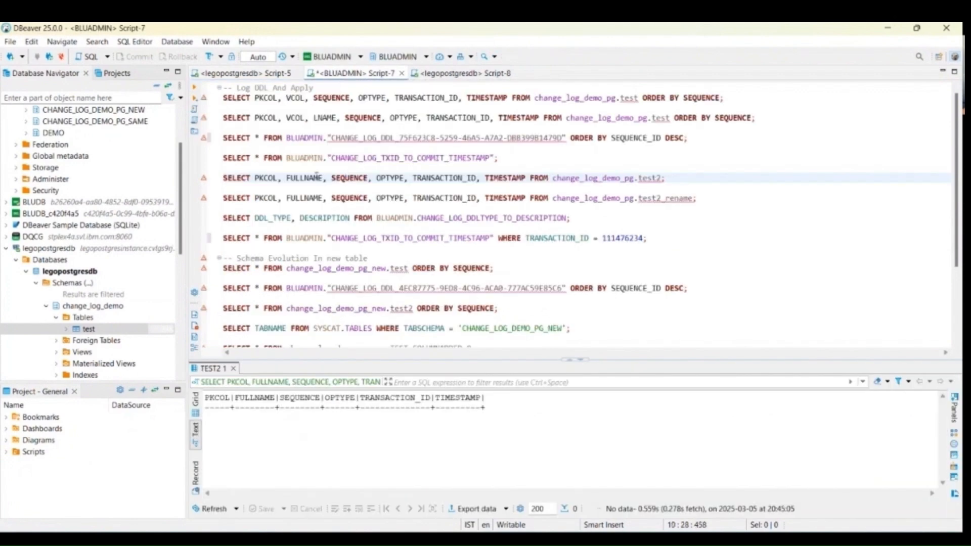
{"action": "left_click", "coordinate": [194, 86]}
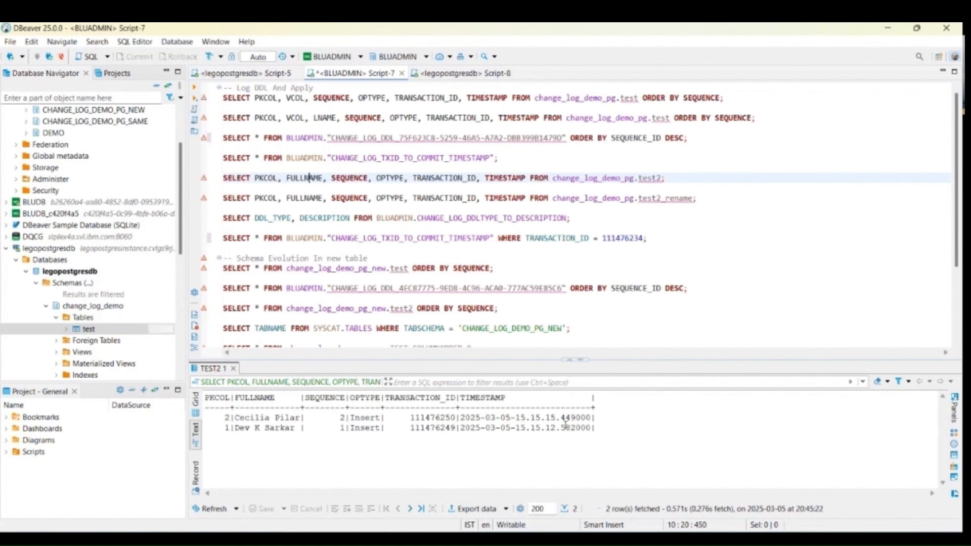
In Script-5, execute the TRUNCATE TABLE statement on change_log_demo.test
{"action": "left_click", "coordinate": [245, 74]}
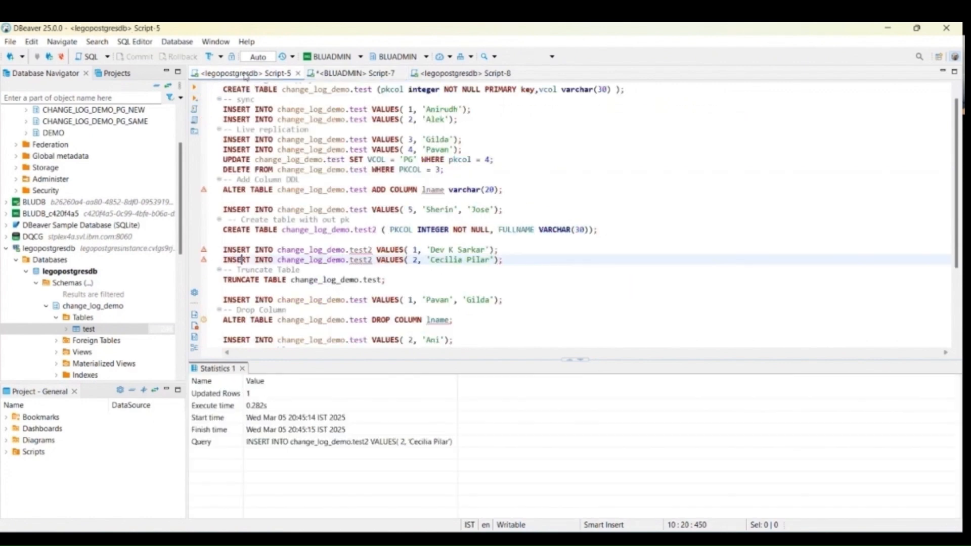
{"action": "left_click", "coordinate": [318, 280]}
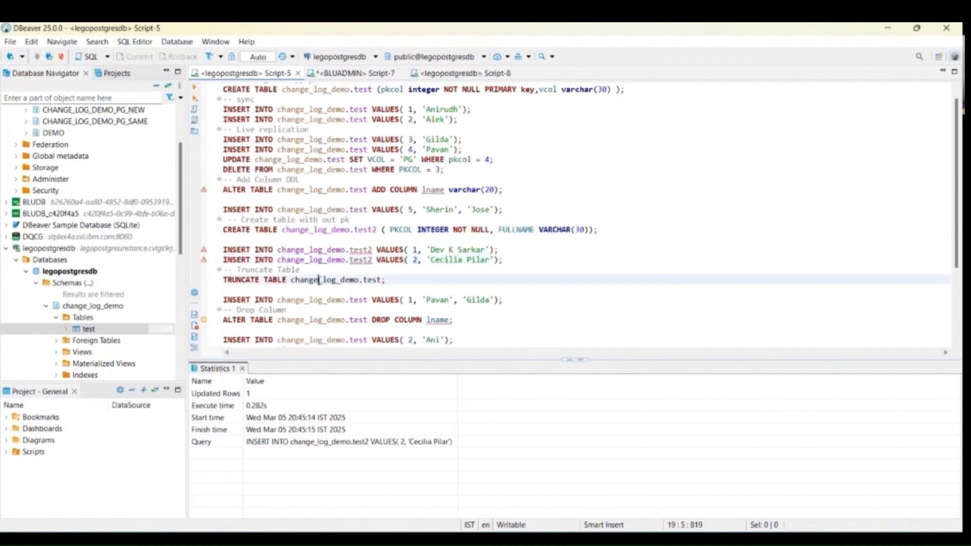
{"action": "left_click", "coordinate": [195, 89]}
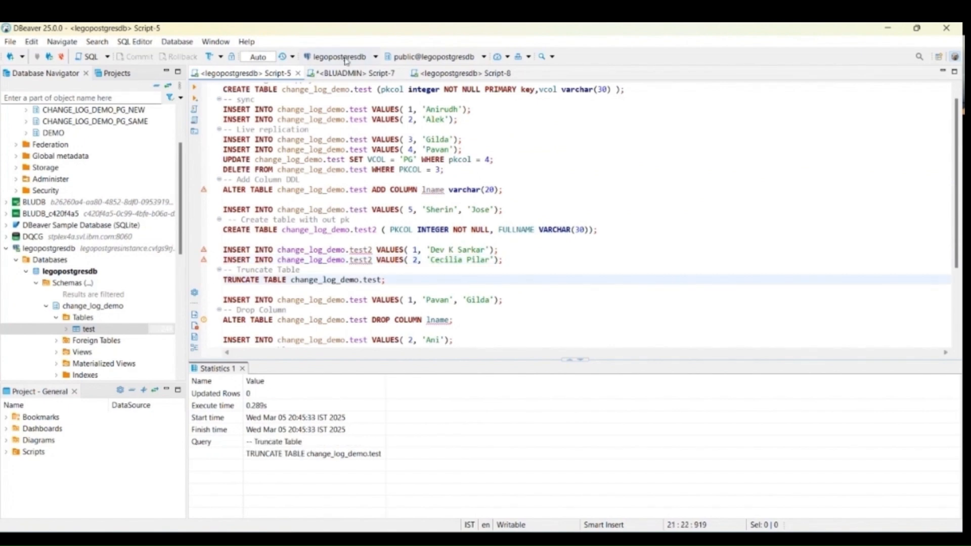
In Script-7, check the truncate by rerunning the Log DDL And Apply CHANGE_LOG_DDL query and the first change_log_demo_pg.test query
{"action": "left_click", "coordinate": [334, 76]}
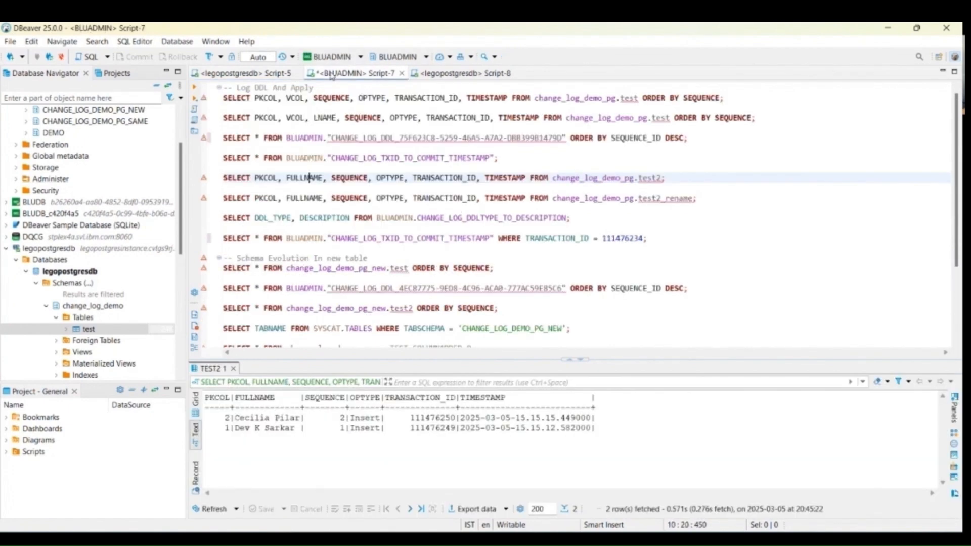
{"action": "left_click", "coordinate": [296, 99]}
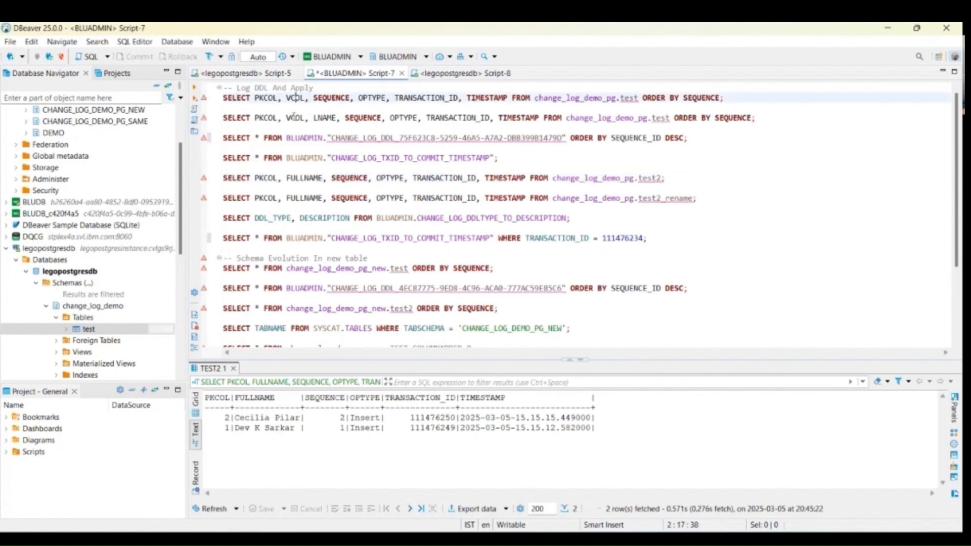
{"action": "left_click", "coordinate": [295, 117]}
{"action": "left_click", "coordinate": [296, 137]}
{"action": "left_click", "coordinate": [195, 89]}
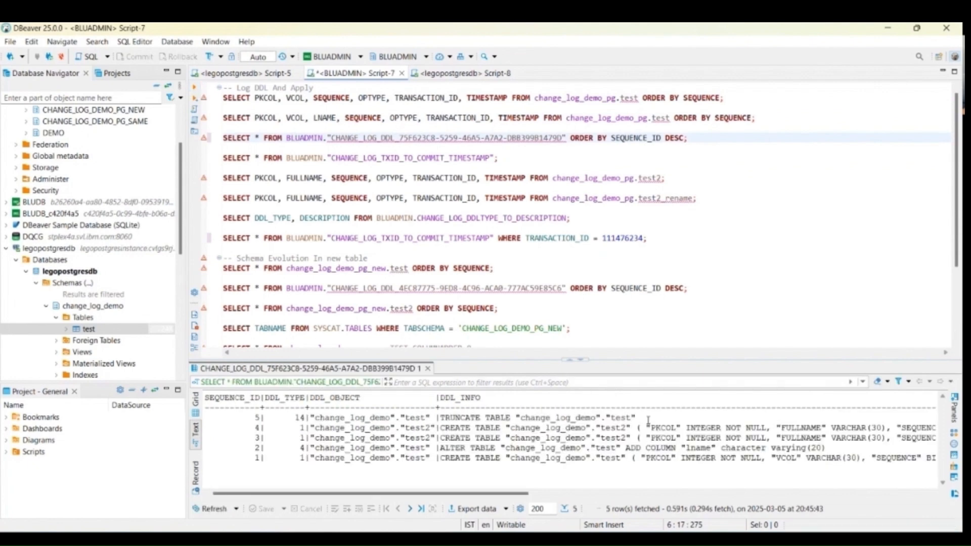
{"action": "left_click", "coordinate": [264, 97]}
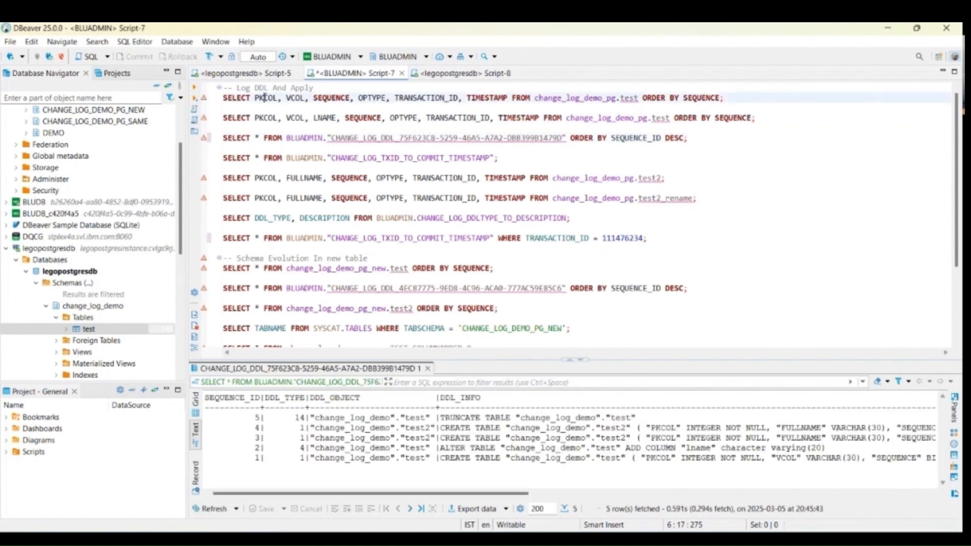
{"action": "left_click", "coordinate": [194, 90]}
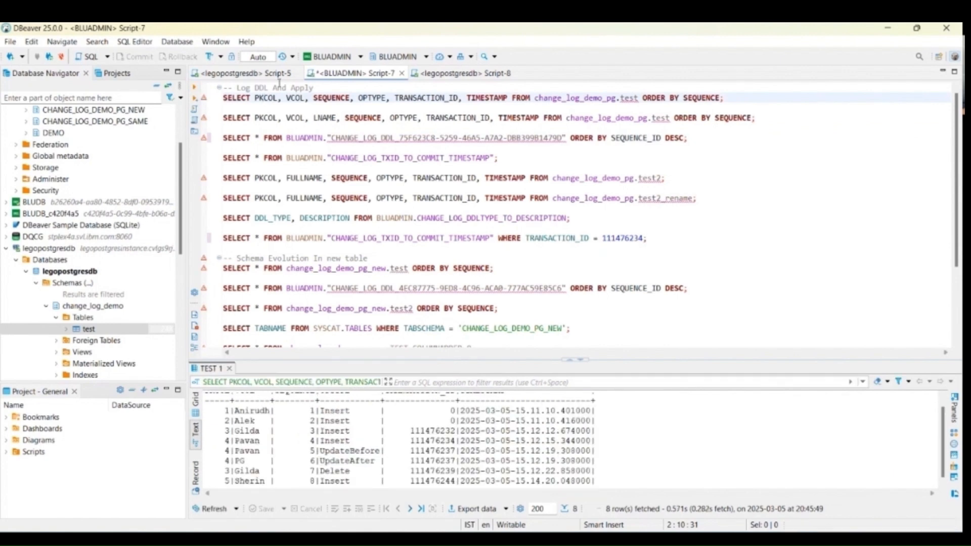
In Script-5, execute the INSERT for PKCOL 1 into change_log_demo.test that follows the TRUNCATE TABLE statement
{"action": "left_click", "coordinate": [278, 73]}
{"action": "scroll", "coordinate": [281, 244], "scroll_direction": "down", "scroll_amount": 1}
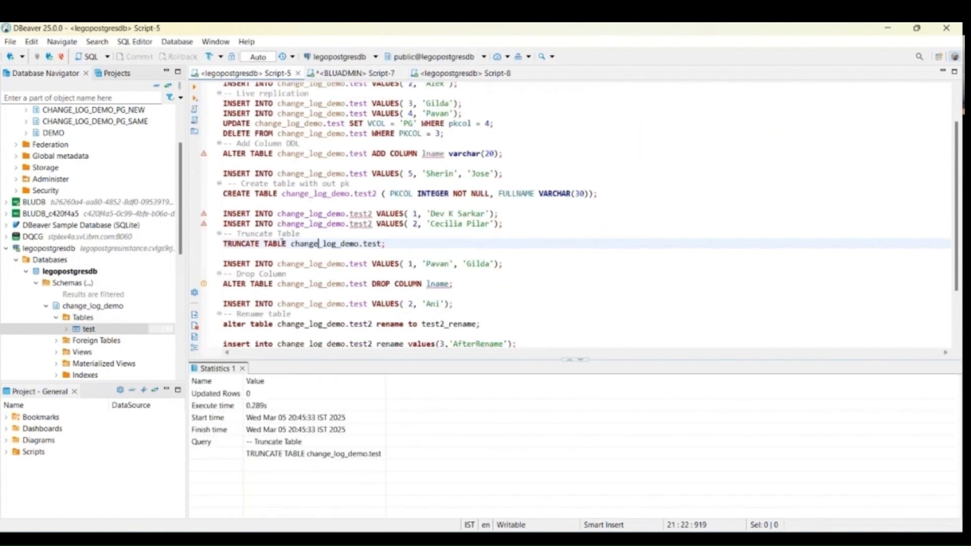
{"action": "left_click", "coordinate": [299, 263]}
{"action": "left_click", "coordinate": [195, 87]}
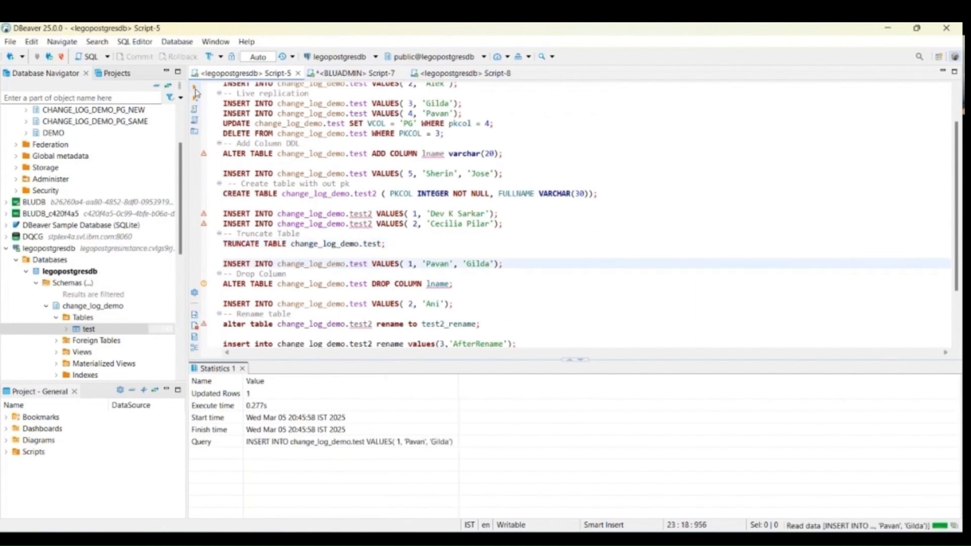
Return to Script-7 and rerun the change_log_demo_pg.test query with LNAME to check the insert made after the truncate
{"action": "left_click", "coordinate": [357, 73]}
{"action": "left_click", "coordinate": [302, 117]}
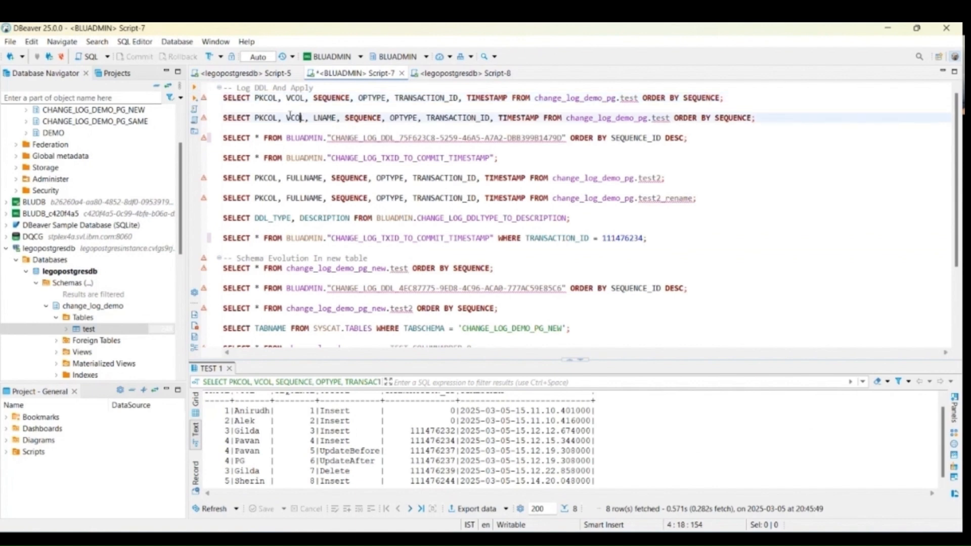
{"action": "left_click", "coordinate": [196, 89]}
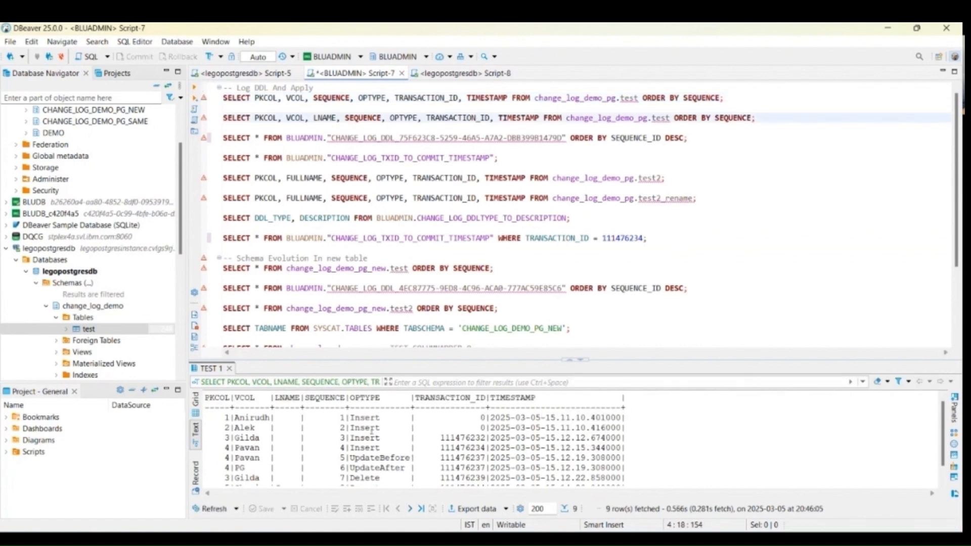
In Script-5, execute the ALTER TABLE statement that drops column lname from change_log_demo.test
{"action": "scroll", "coordinate": [371, 430], "scroll_direction": "down", "scroll_amount": 1}
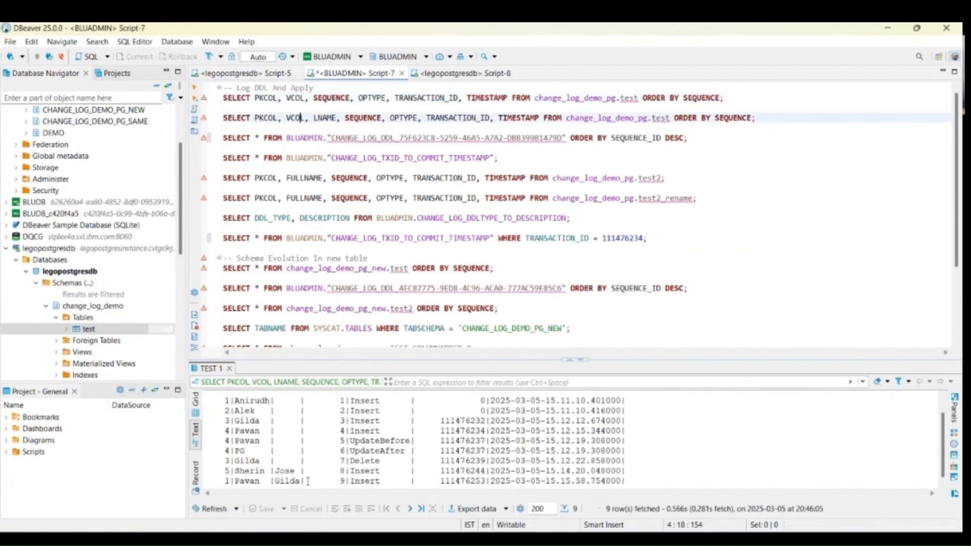
{"action": "left_click", "coordinate": [241, 74]}
{"action": "scroll", "coordinate": [340, 236], "scroll_direction": "down", "scroll_amount": 2}
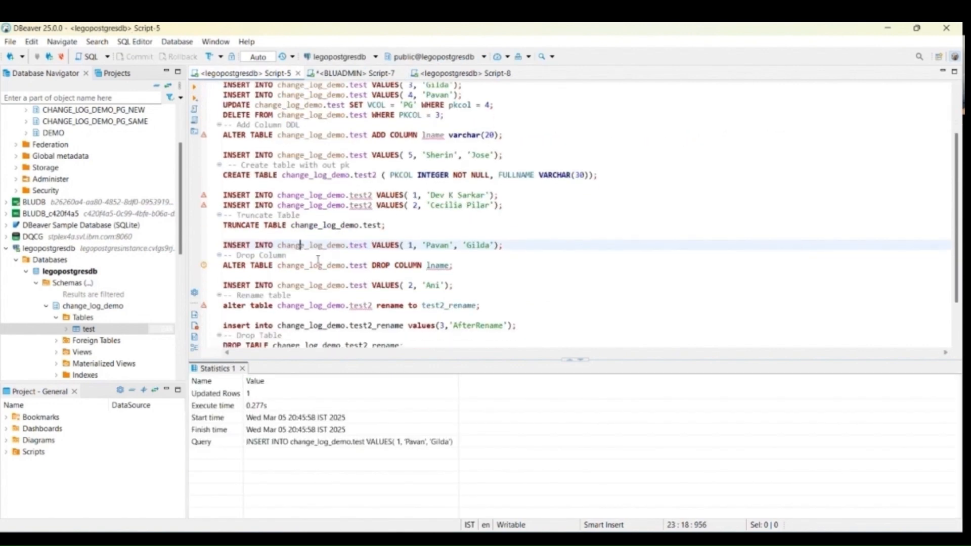
{"action": "left_click", "coordinate": [265, 265]}
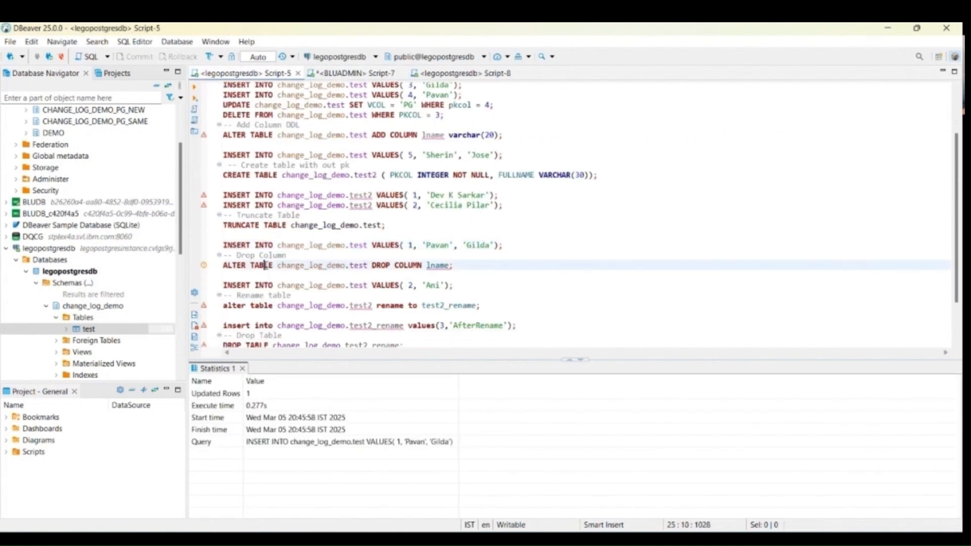
{"action": "left_click", "coordinate": [195, 89]}
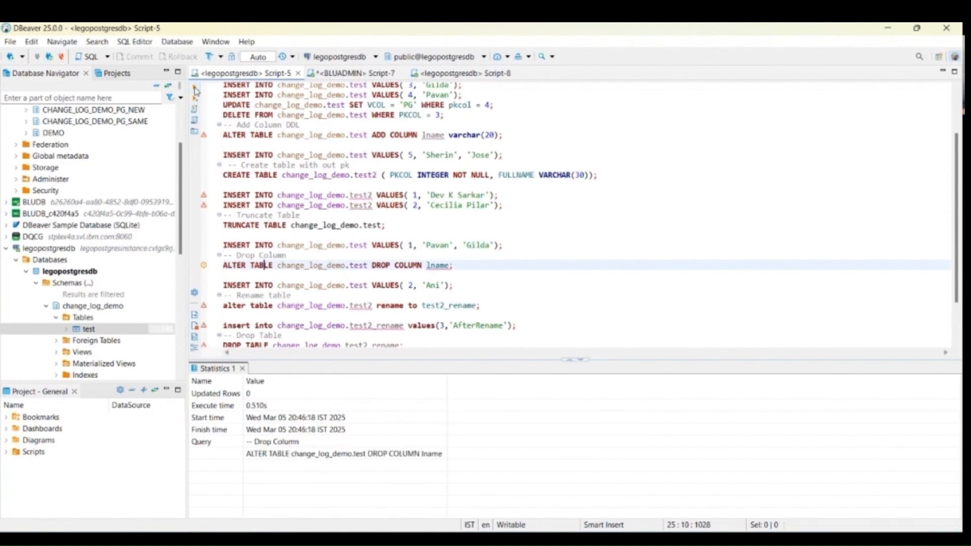
In Script-7, check the dropped column by rerunning the Log DDL And Apply CHANGE_LOG_DDL query and the first change_log_demo_pg.test query
{"action": "left_click", "coordinate": [339, 73]}
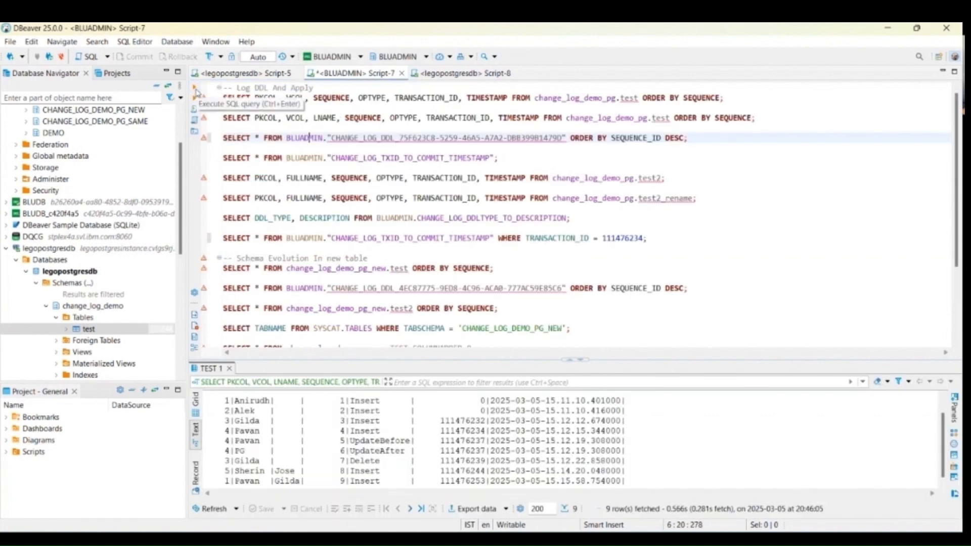
{"action": "left_click", "coordinate": [196, 90]}
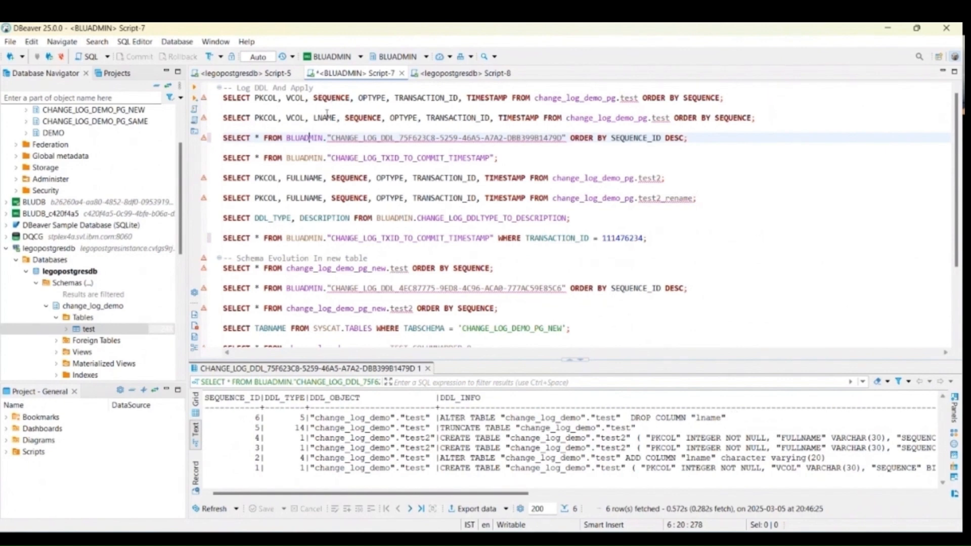
{"action": "left_click", "coordinate": [330, 98]}
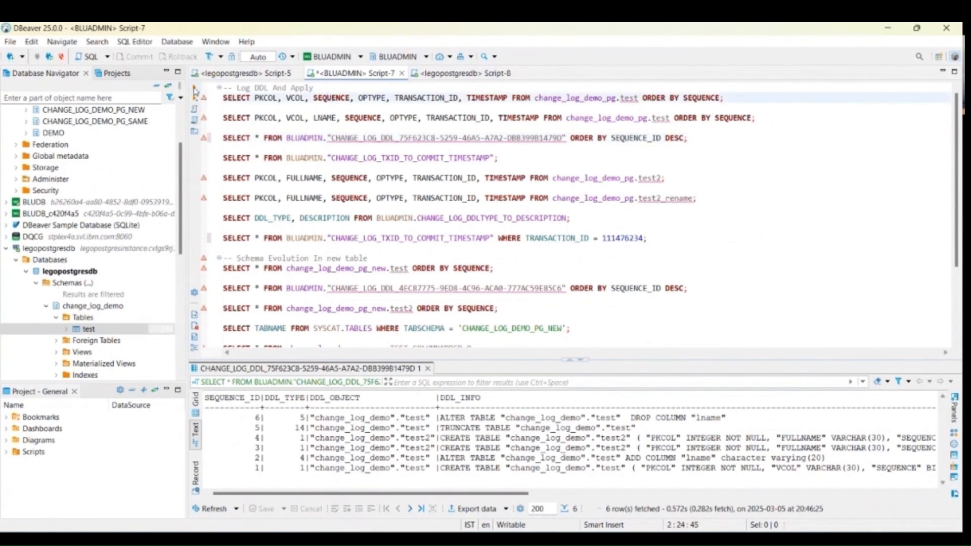
{"action": "left_click", "coordinate": [195, 89]}
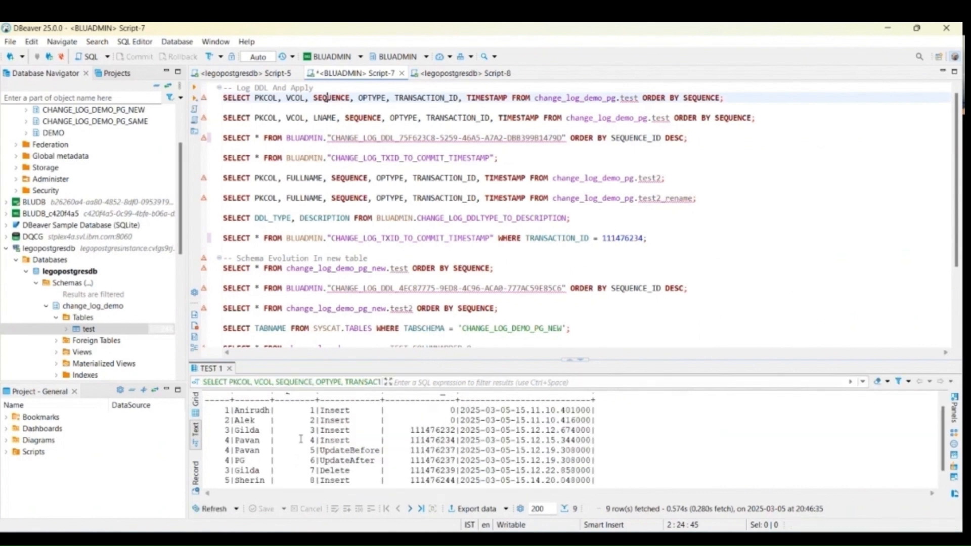
{"action": "scroll", "coordinate": [301, 439], "scroll_direction": "down", "scroll_amount": 1}
{"action": "scroll", "coordinate": [301, 439], "scroll_direction": "up", "scroll_amount": 1}
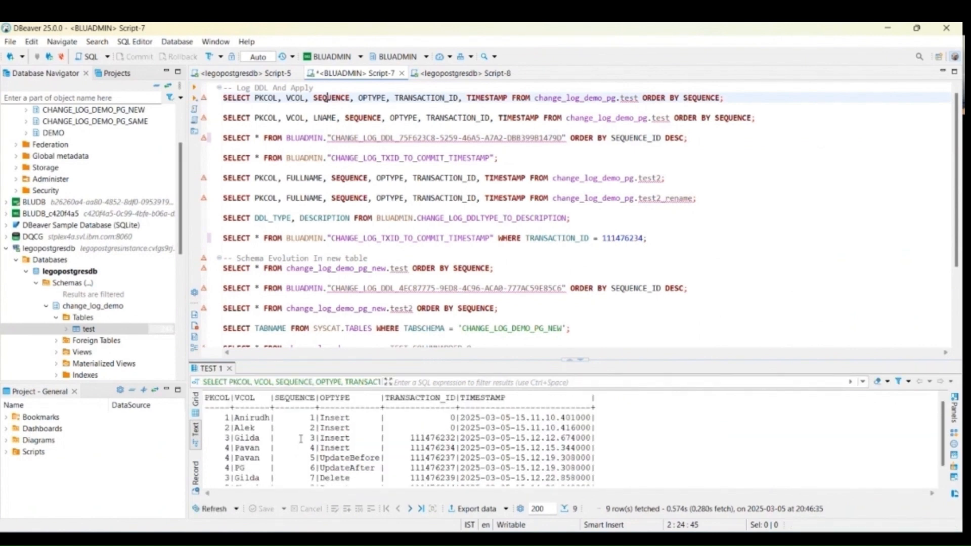
Copy the first change_log_demo_pg.test query onto a new line below the query that includes LNAME
{"action": "left_click_drag", "start_coordinate": [724, 98], "coordinate": [224, 99]}
{"action": "left_click", "coordinate": [227, 98]}
{"action": "left_click_drag", "start_coordinate": [724, 98], "coordinate": [224, 98]}
{"action": "key", "text": "ctrl+c"}
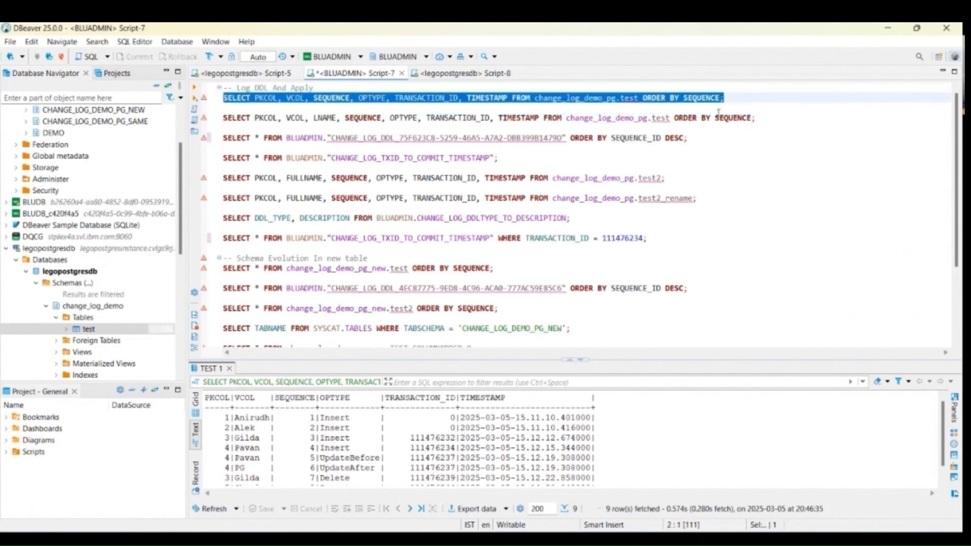
{"action": "left_click", "coordinate": [764, 121]}
{"action": "key", "text": "Return"}
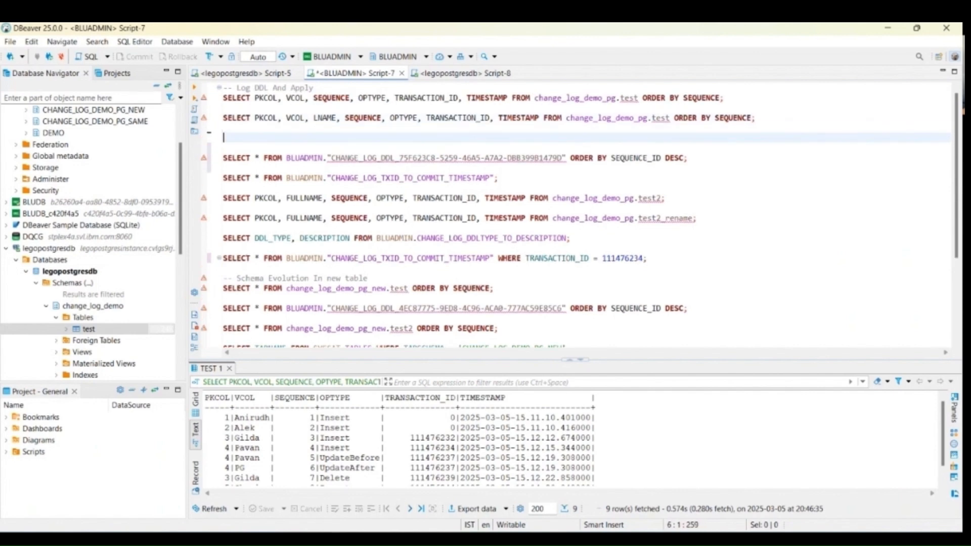
{"action": "key", "text": "ctrl+v"}
Replace the column list of the copied query with * so it reads SELECT * FROM change_log_demo_pg.test ORDER BY SEQUENCE, and execute it
{"action": "left_click", "coordinate": [457, 138]}
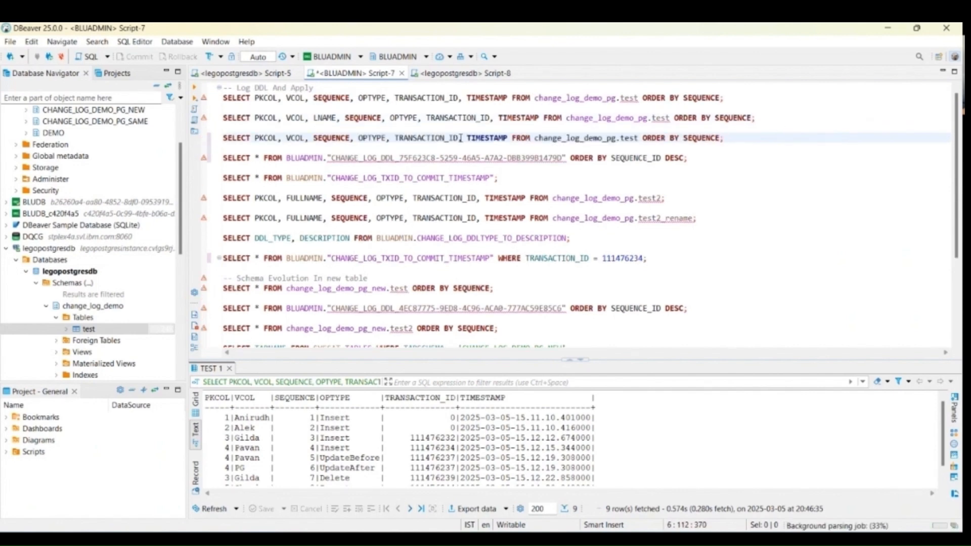
{"action": "key", "text": "shift+Down"}
{"action": "left_click_drag", "start_coordinate": [287, 140], "coordinate": [256, 136]}
{"action": "key", "text": "Delete"}
{"action": "key", "text": "Delete"}
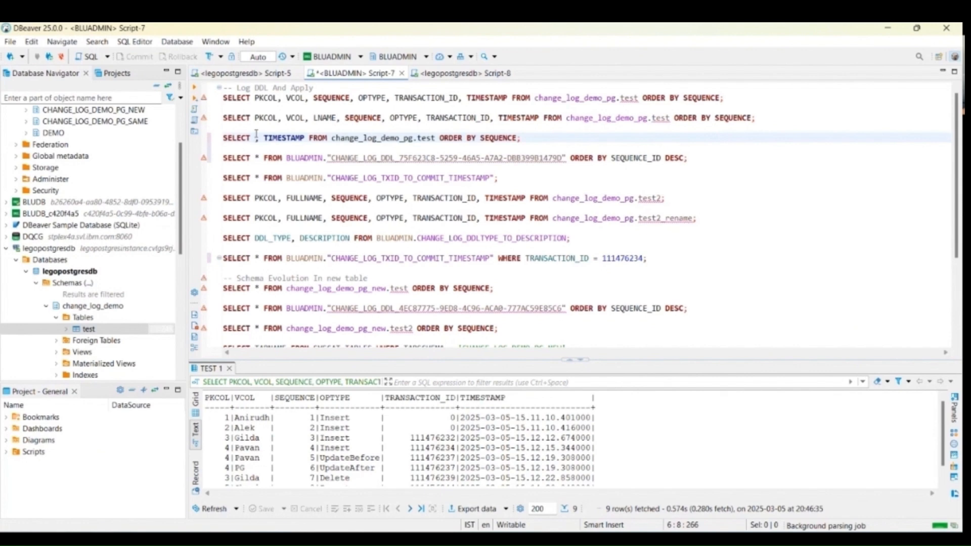
{"action": "type", "text": "*"}
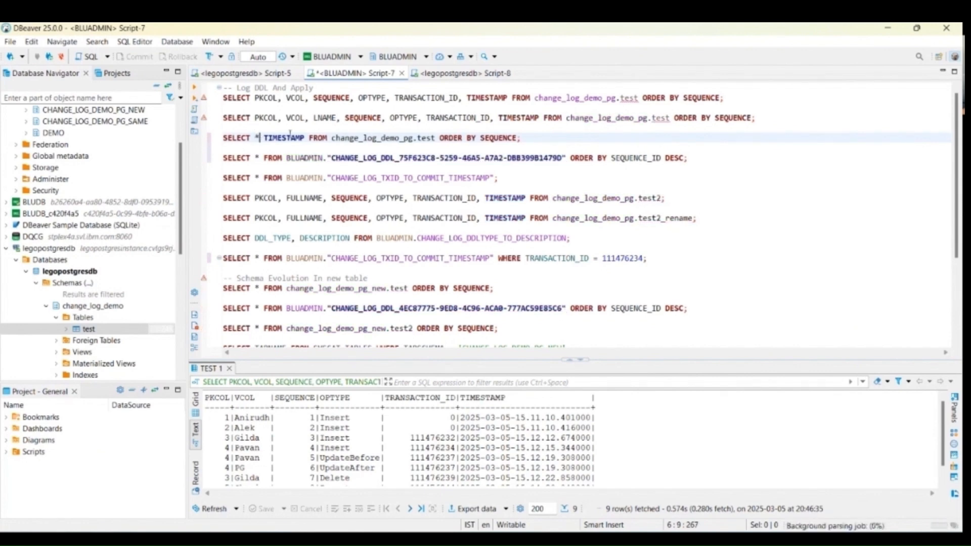
{"action": "double_click", "coordinate": [289, 134]}
{"action": "key", "text": "Delete"}
{"action": "key", "text": "Delete"}
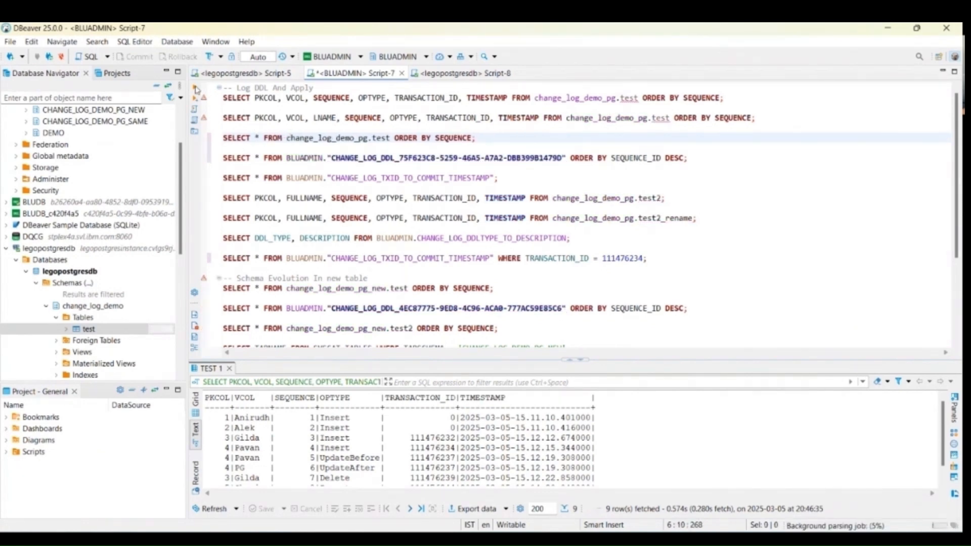
{"action": "left_click", "coordinate": [196, 89]}
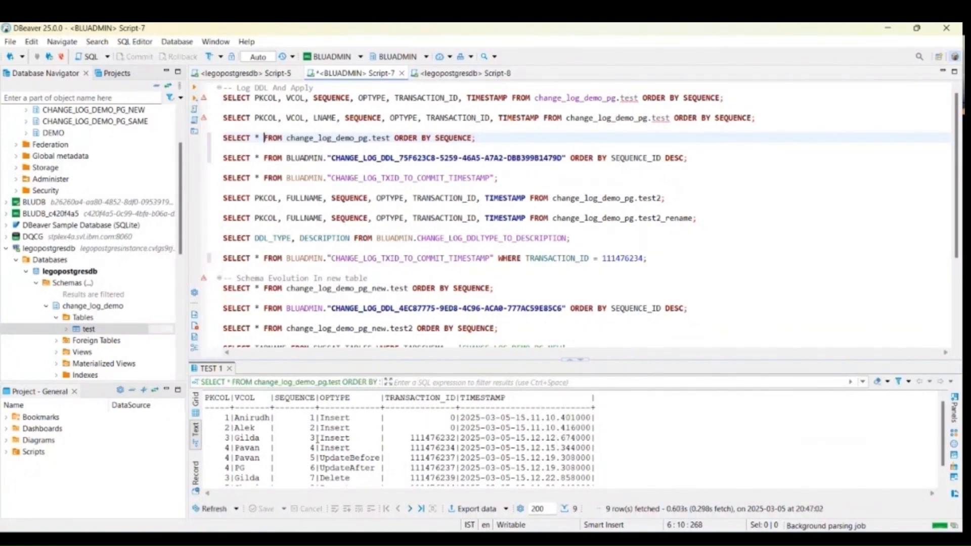
In Script-5, execute the INSERT for PKCOL 2 into change_log_demo.test that follows the DROP COLUMN statement
{"action": "left_click", "coordinate": [248, 74]}
{"action": "left_click", "coordinate": [259, 284]}
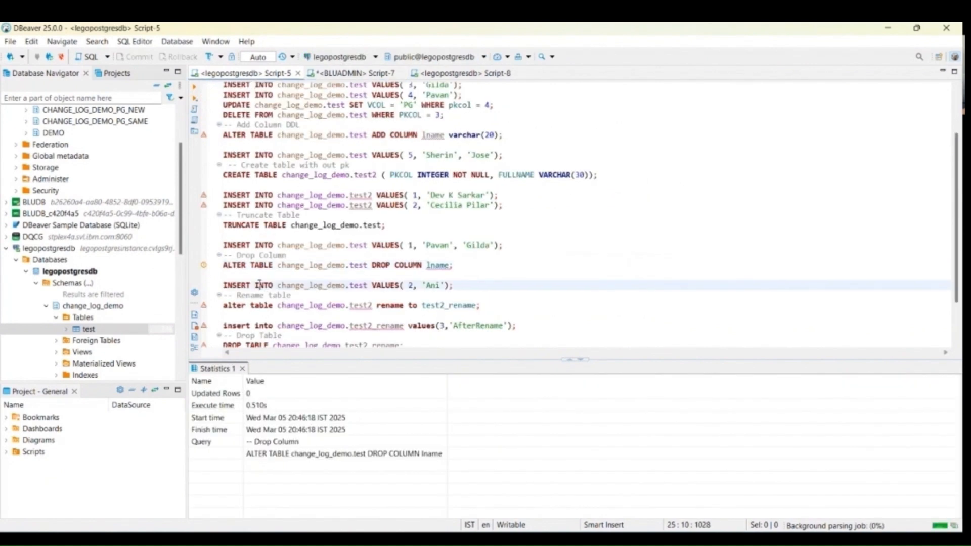
{"action": "left_click", "coordinate": [194, 88]}
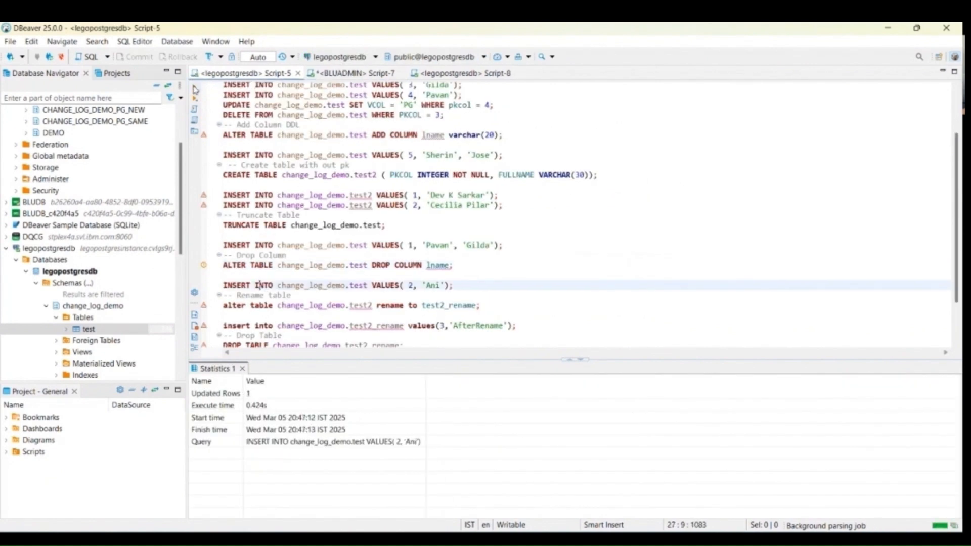
In Script-7, rerun the first change_log_demo_pg.test query to check the insert made after the column drop
{"action": "left_click", "coordinate": [360, 75]}
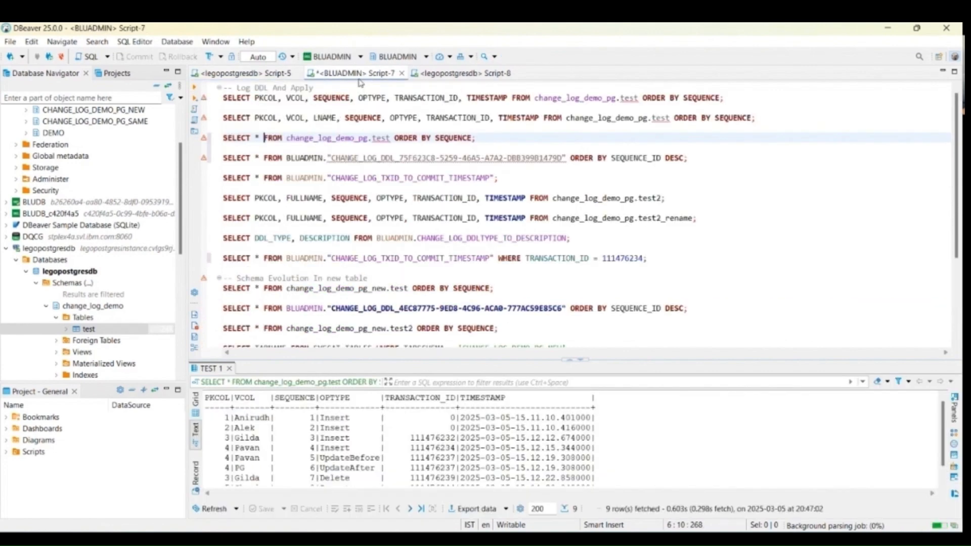
{"action": "left_click", "coordinate": [282, 98]}
{"action": "left_click", "coordinate": [199, 88]}
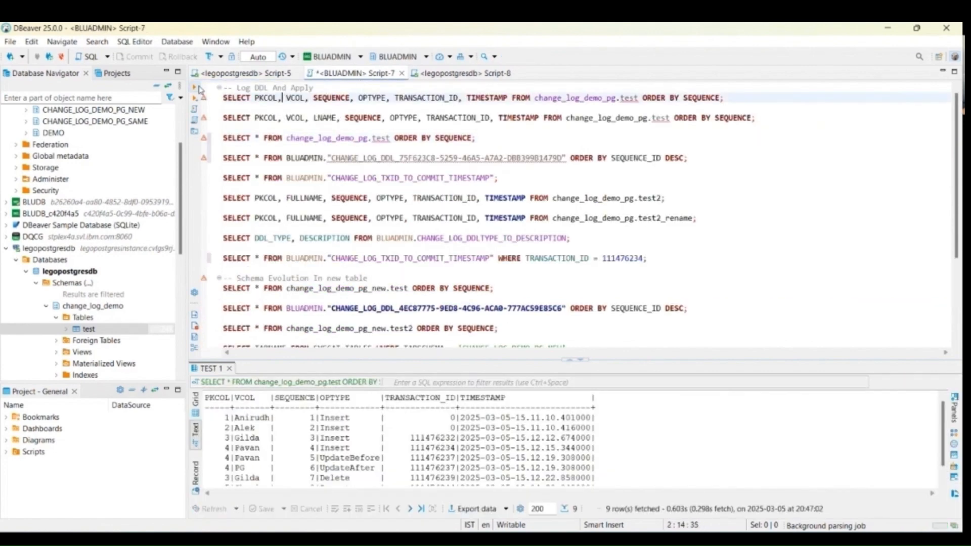
{"action": "scroll", "coordinate": [358, 445], "scroll_direction": "down", "scroll_amount": 2}
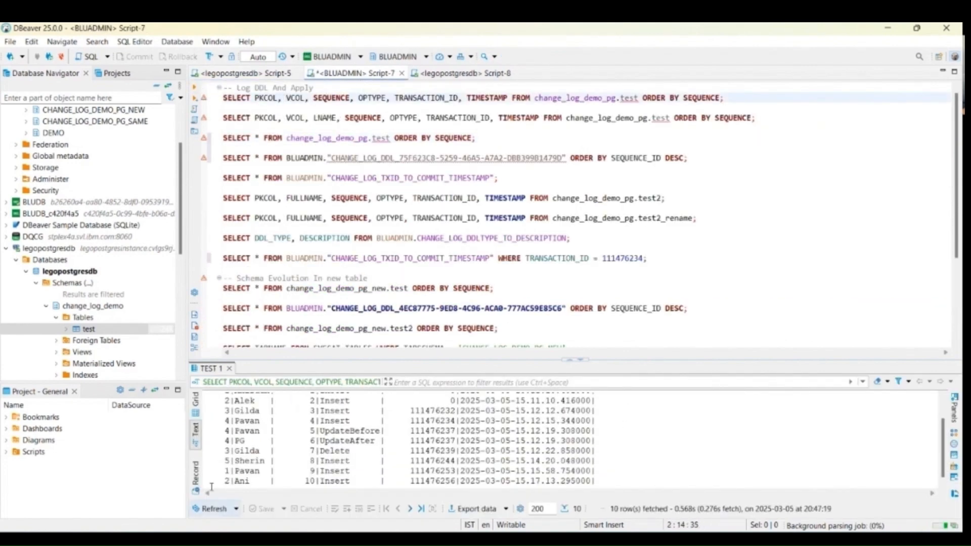
In Script-5, execute the rename of change_log_demo.test2 to test2_rename and the insert of values 3, 'AfterRename' into test2_rename
{"action": "left_click", "coordinate": [248, 74]}
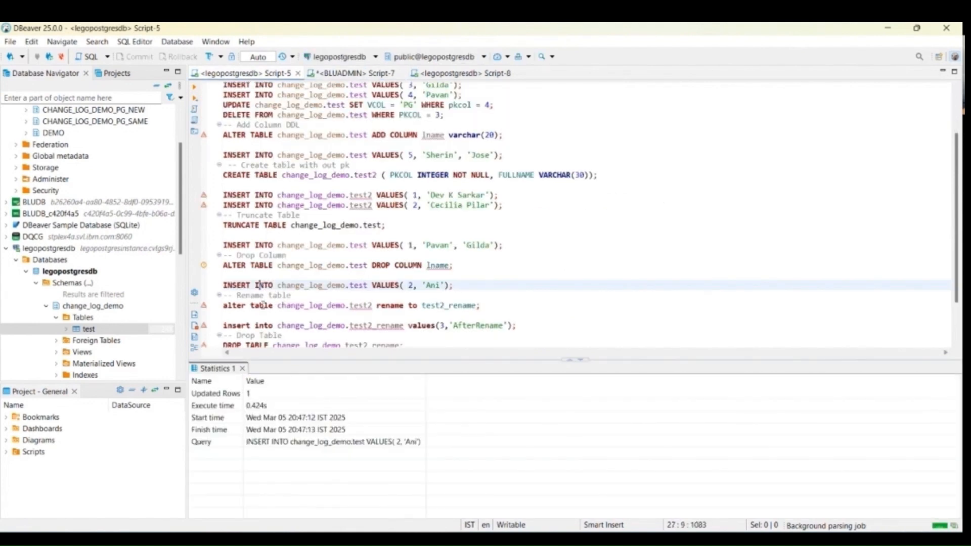
{"action": "left_click", "coordinate": [261, 305]}
{"action": "scroll", "coordinate": [253, 296], "scroll_direction": "down", "scroll_amount": 2}
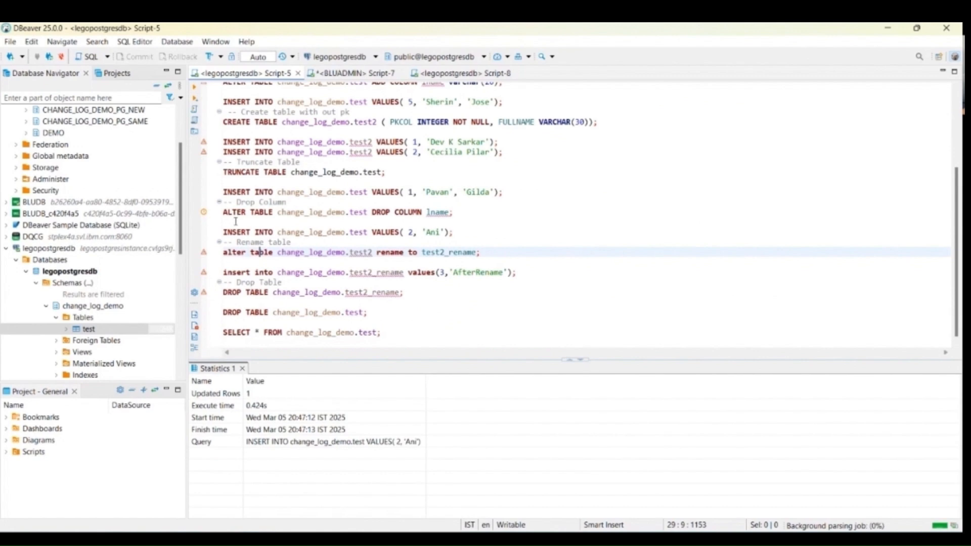
{"action": "key", "text": "ctrl+Return"}
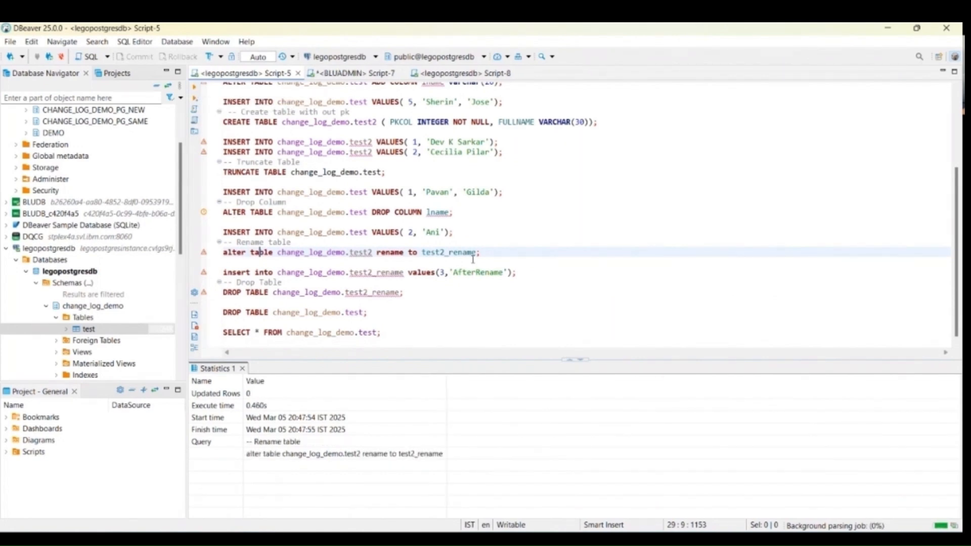
{"action": "left_click", "coordinate": [234, 272]}
{"action": "key", "text": "ctrl+Return"}
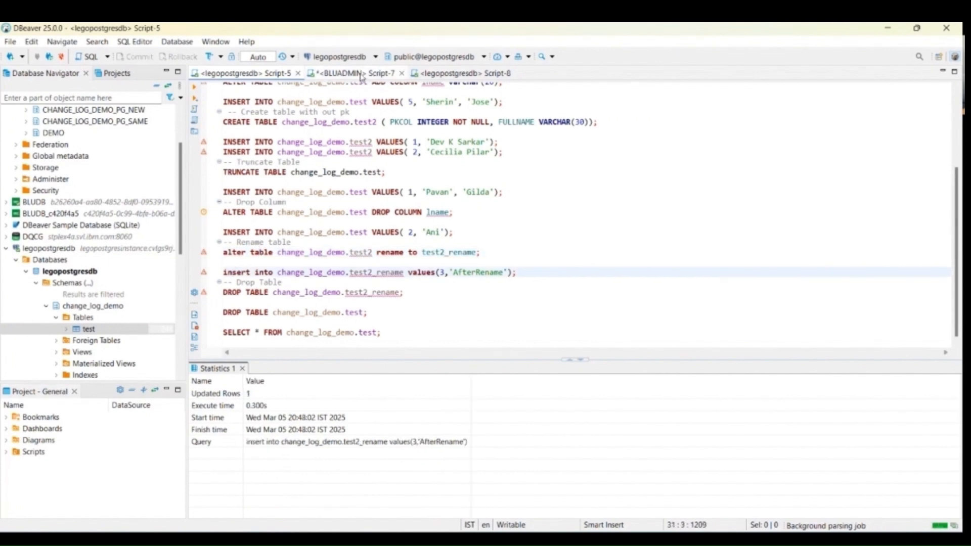
In Script-7, begin a new SELECT * FROM query below the unfiltered CHANGE_LOG_TXID_TO_COMMIT_TIMESTAMP query and dismiss the error dialogs
{"action": "left_click", "coordinate": [361, 75]}
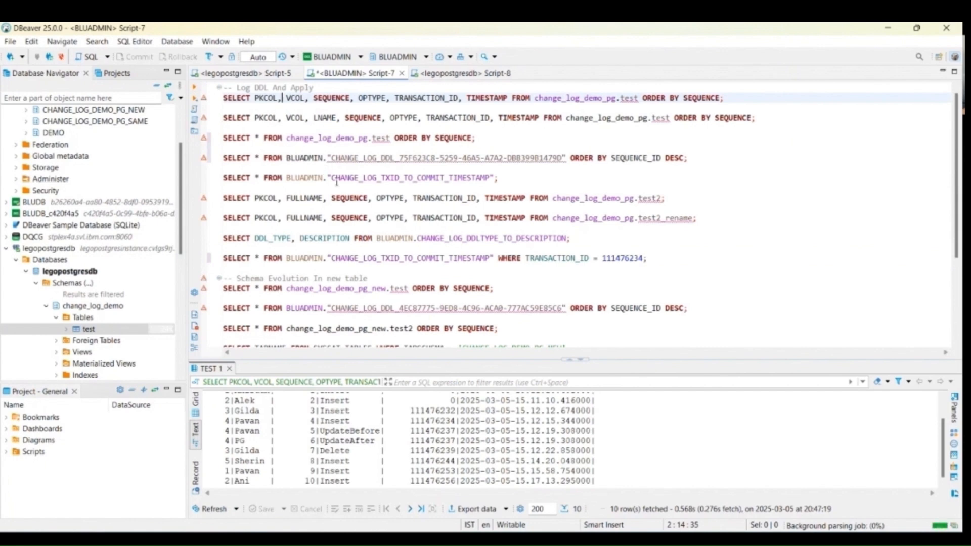
{"action": "scroll", "coordinate": [336, 181], "scroll_direction": "down", "scroll_amount": 3}
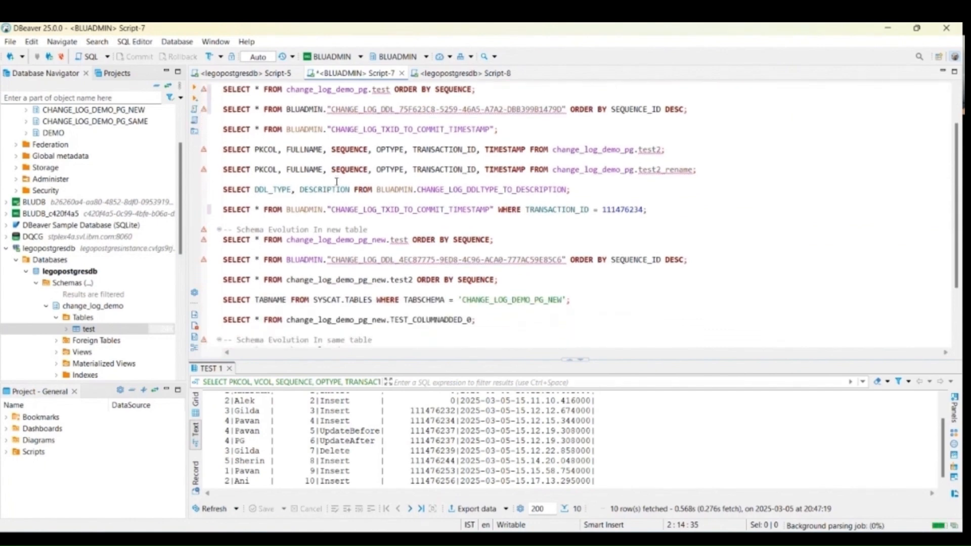
{"action": "scroll", "coordinate": [336, 181], "scroll_direction": "up", "scroll_amount": 3}
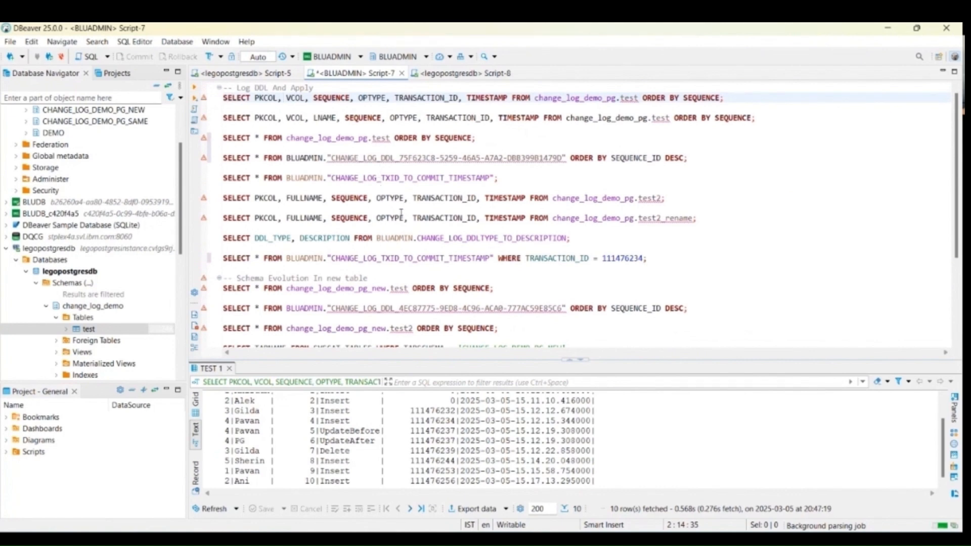
{"action": "scroll", "coordinate": [400, 213], "scroll_direction": "down", "scroll_amount": 1}
{"action": "scroll", "coordinate": [401, 213], "scroll_direction": "up", "scroll_amount": 1}
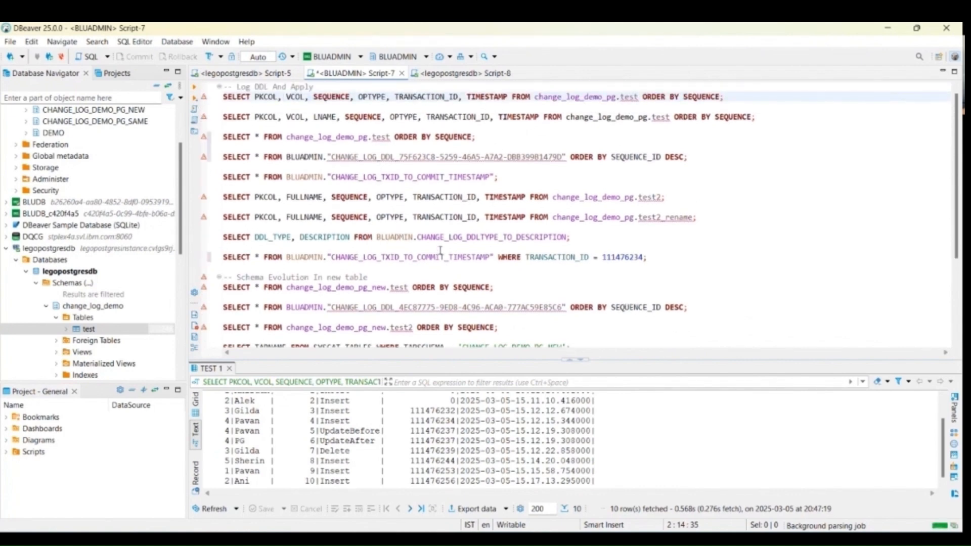
{"action": "scroll", "coordinate": [439, 250], "scroll_direction": "down", "scroll_amount": 3}
{"action": "scroll", "coordinate": [408, 283], "scroll_direction": "up", "scroll_amount": 3}
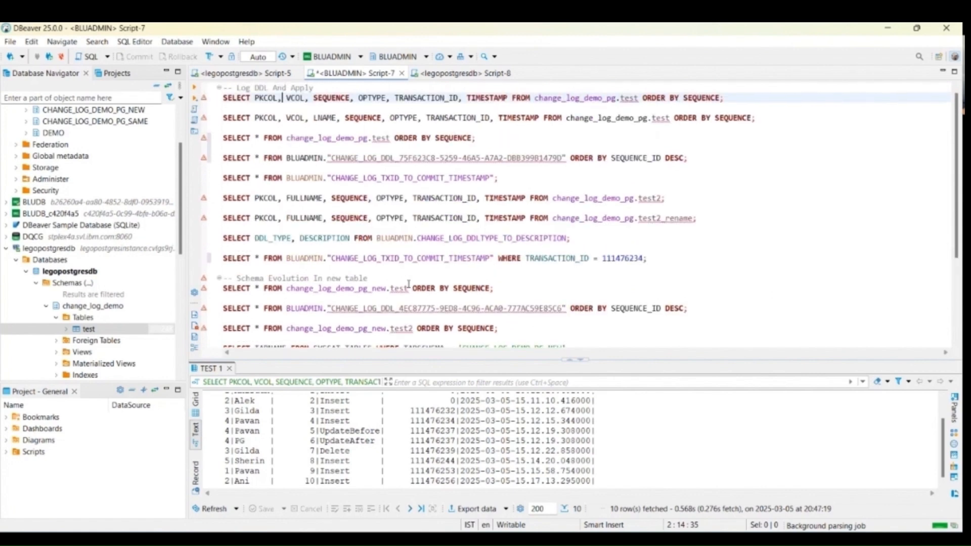
{"action": "left_click", "coordinate": [516, 175]}
{"action": "key", "text": "Return"}
{"action": "key", "text": "Return"}
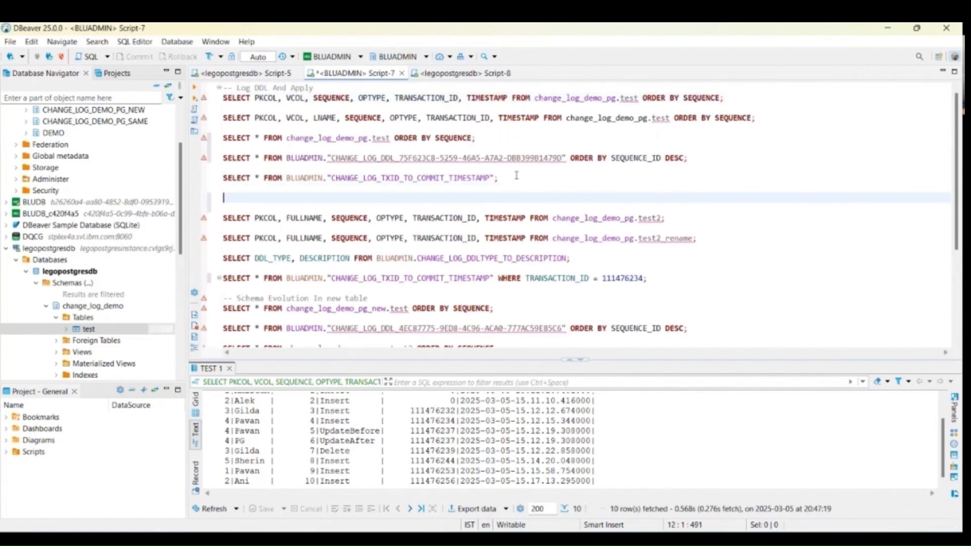
{"action": "type", "text": "select"}
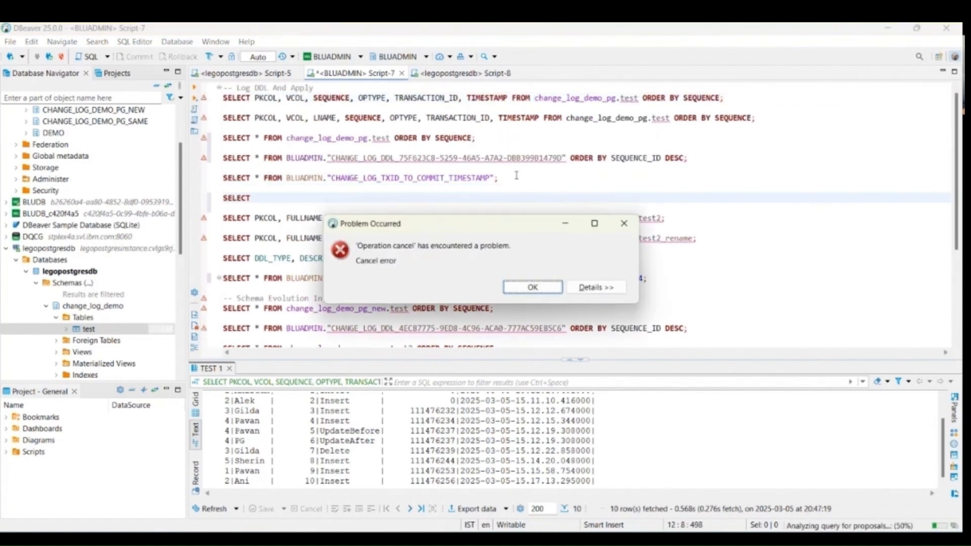
{"action": "key", "text": "Return"}
{"action": "type", "text": "* from "}
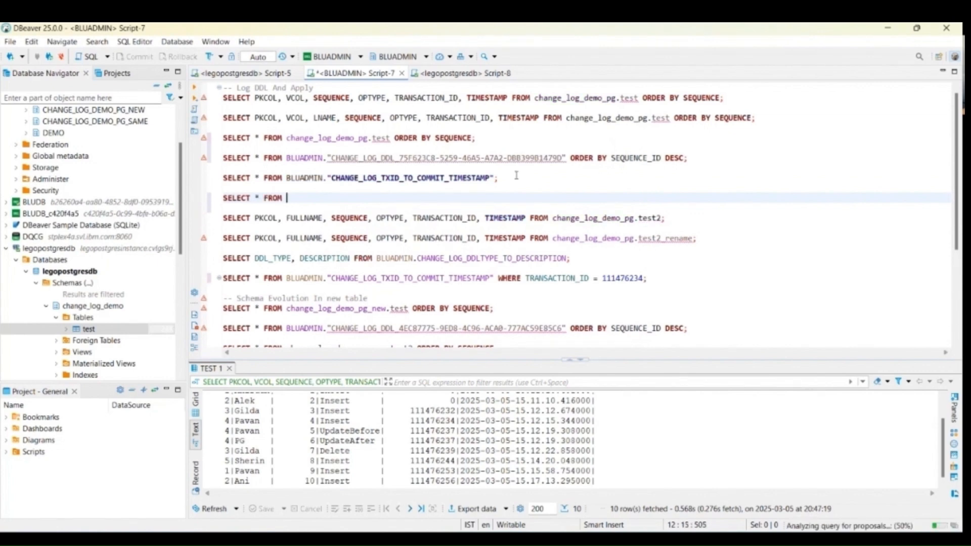
{"action": "type", "text": "tes"}
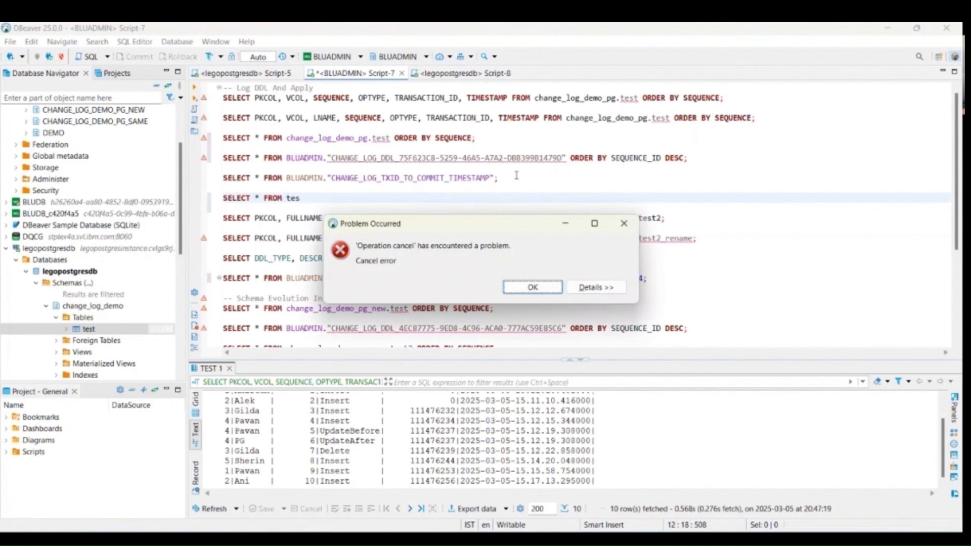
{"action": "left_click", "coordinate": [524, 292]}
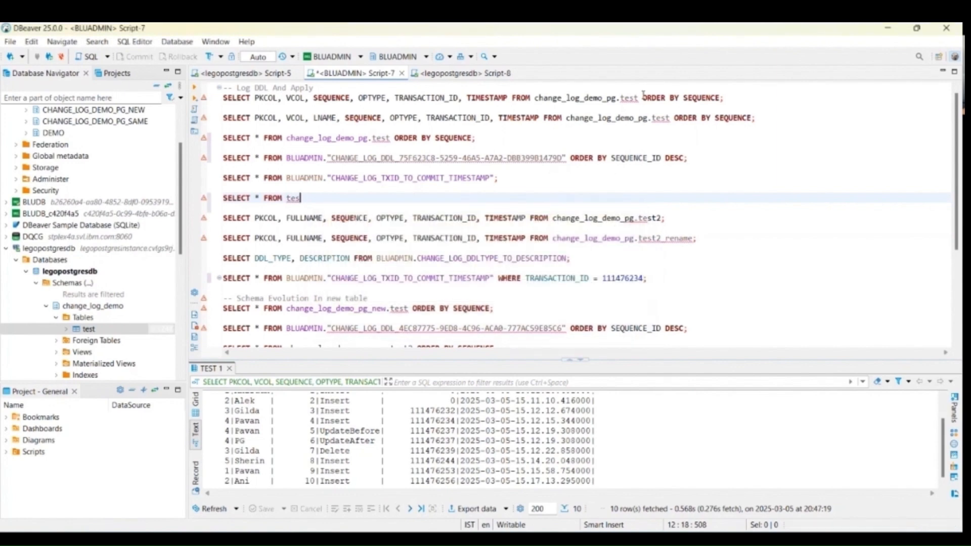
Complete the new query by replacing the partial table name so it reads SELECT * FROM change_log_demo_pg.test2_rename;
{"action": "left_click_drag", "start_coordinate": [639, 98], "coordinate": [536, 99]}
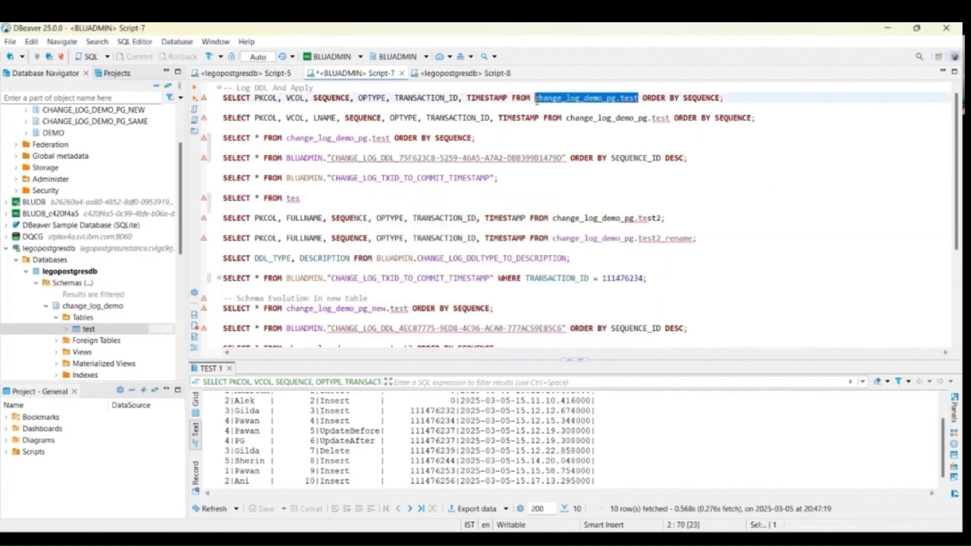
{"action": "key", "text": "ctrl+c"}
{"action": "left_click", "coordinate": [299, 198]}
{"action": "key", "text": "BackSpace"}
{"action": "key", "text": "BackSpace"}
{"action": "key", "text": "BackSpace"}
{"action": "key", "text": "ctrl+v"}
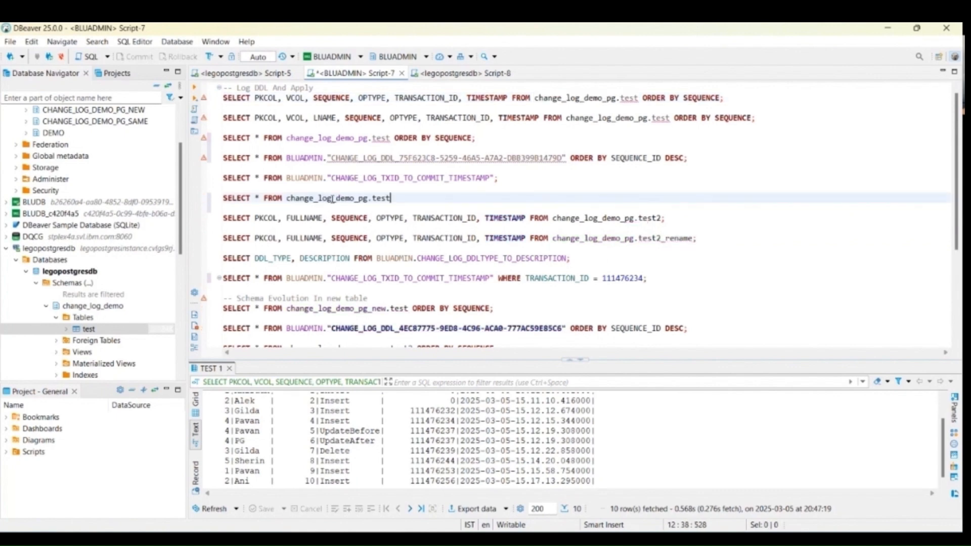
{"action": "type", "text": "2_rename;"}
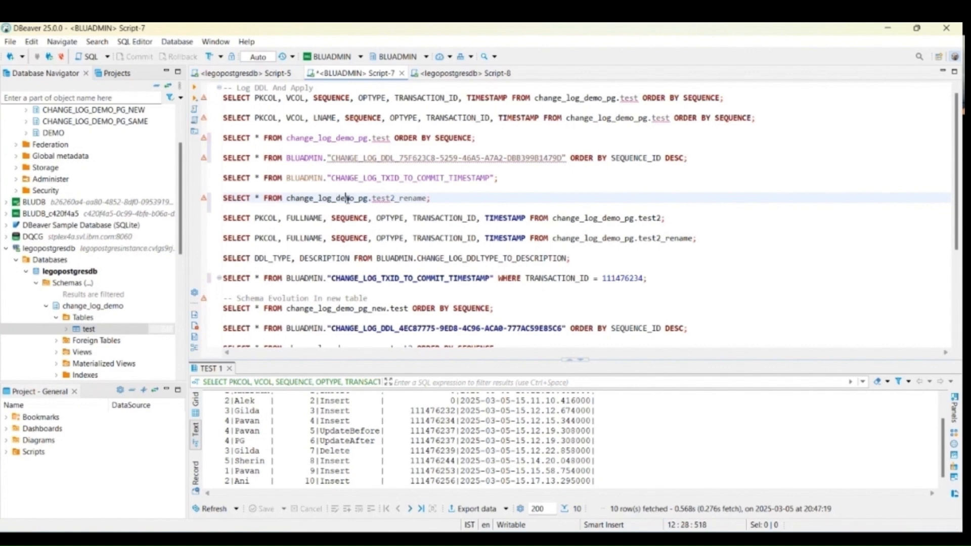
Execute the new test2_rename query and the CHANGE_LOG_DDL query of the Log DDL And Apply section to check the replicated rename
{"action": "left_click", "coordinate": [195, 90]}
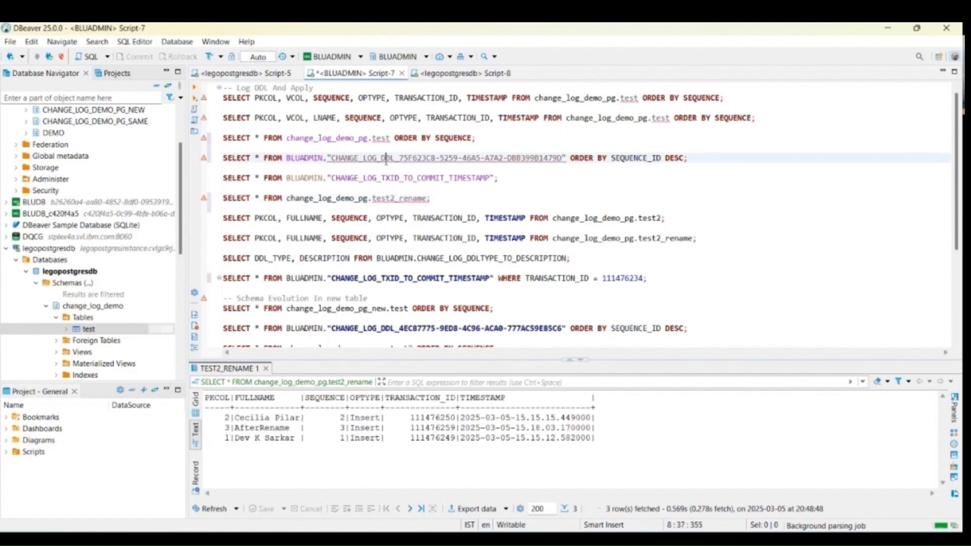
{"action": "left_click", "coordinate": [387, 158]}
{"action": "left_click", "coordinate": [196, 88]}
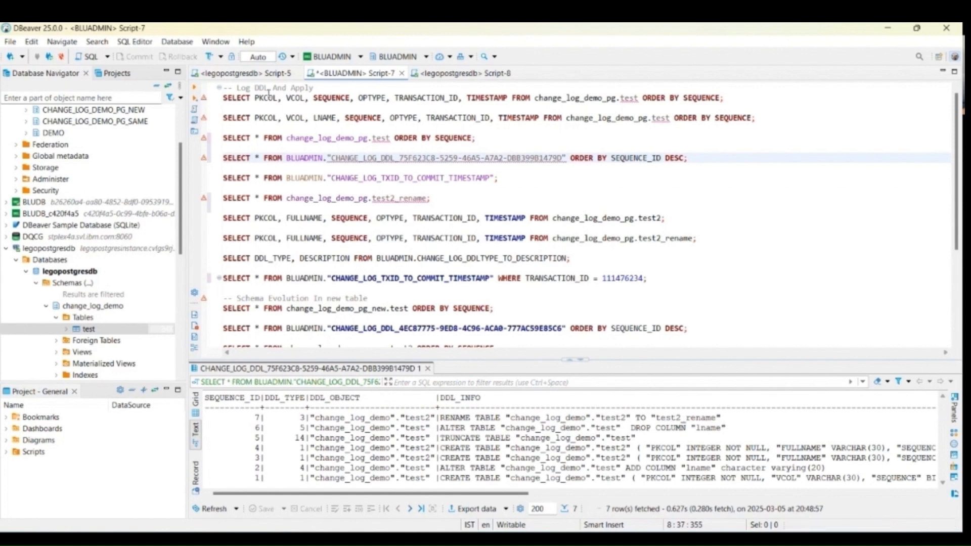
In Script-5, execute the DROP TABLE statements for change_log_demo.test2_rename and change_log_demo.test
{"action": "left_click", "coordinate": [248, 74]}
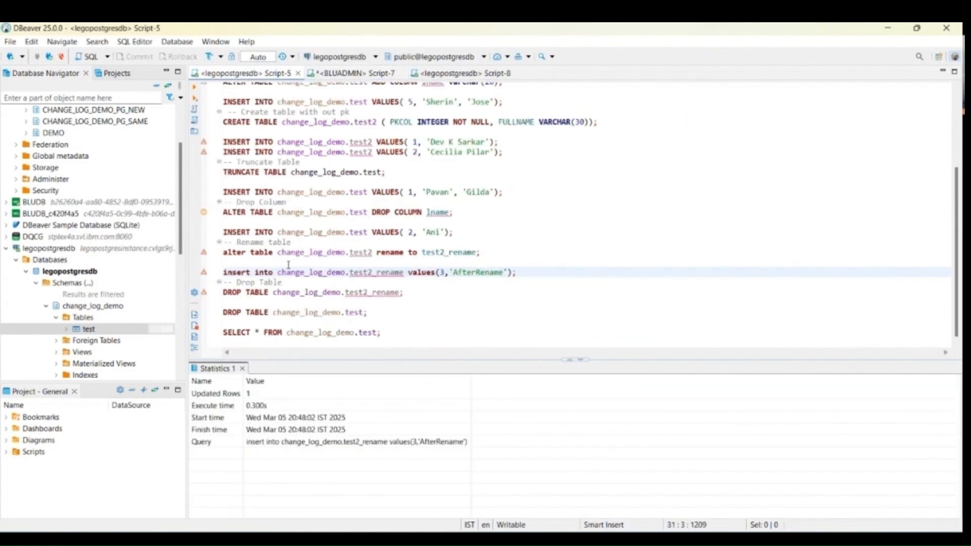
{"action": "left_click", "coordinate": [331, 293]}
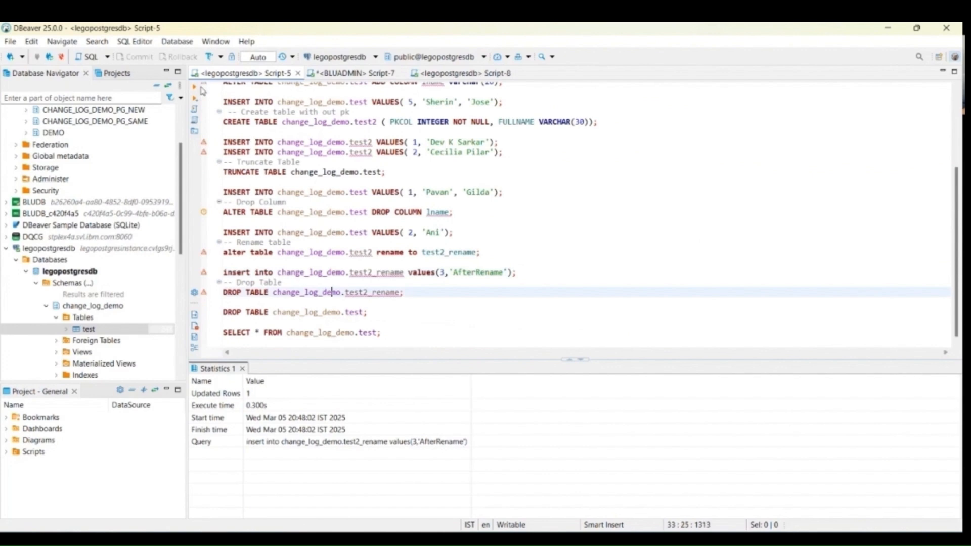
{"action": "key", "text": "ctrl+Return"}
{"action": "left_click", "coordinate": [257, 312]}
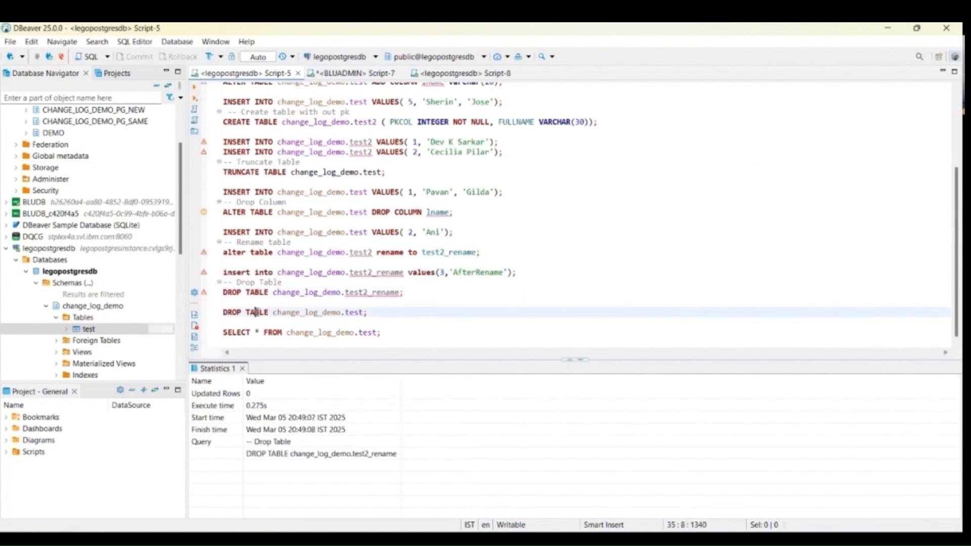
{"action": "left_click", "coordinate": [194, 89]}
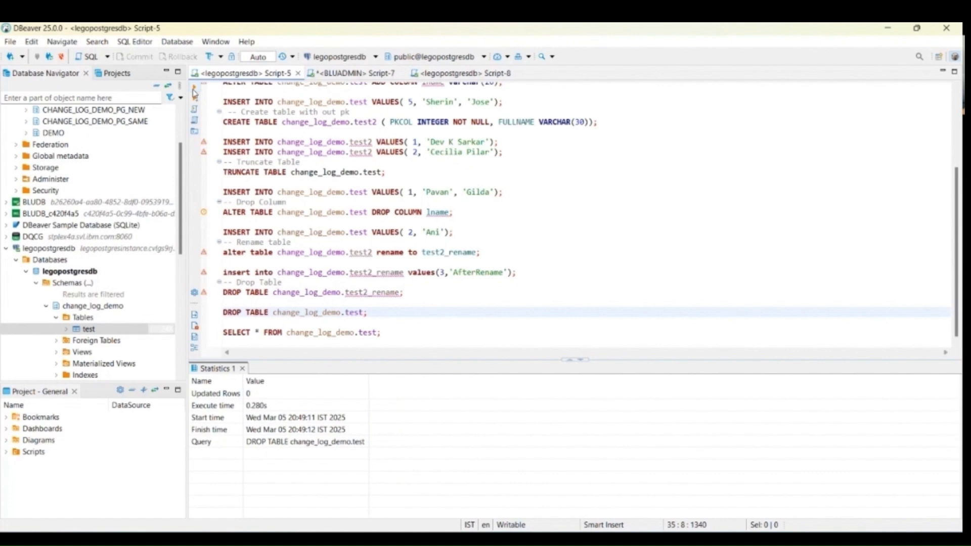
In Script-7, rerun the CHANGE_LOG_DDL query and the new SELECT * query on change_log_demo_pg.test2_rename to check the table drops
{"action": "left_click", "coordinate": [370, 72]}
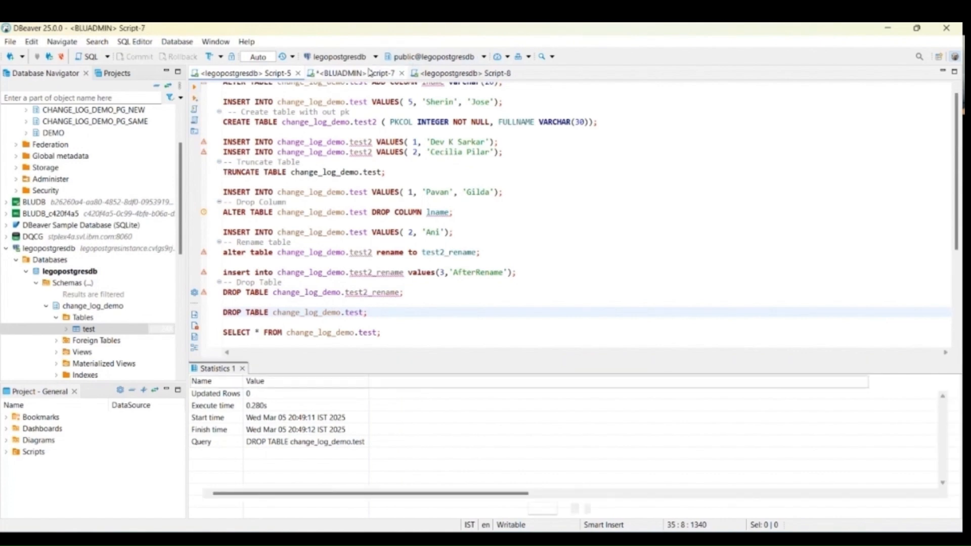
{"action": "left_click", "coordinate": [196, 89]}
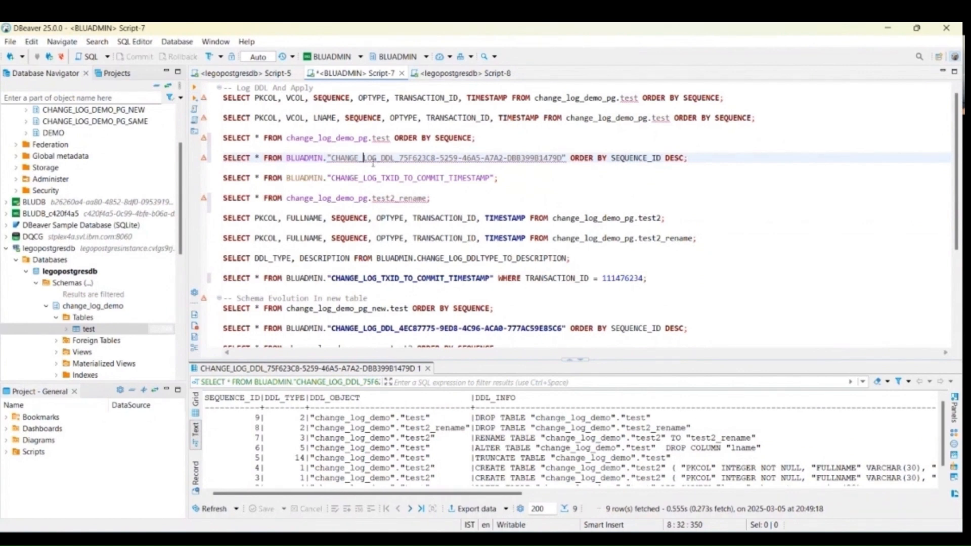
{"action": "left_click", "coordinate": [343, 201]}
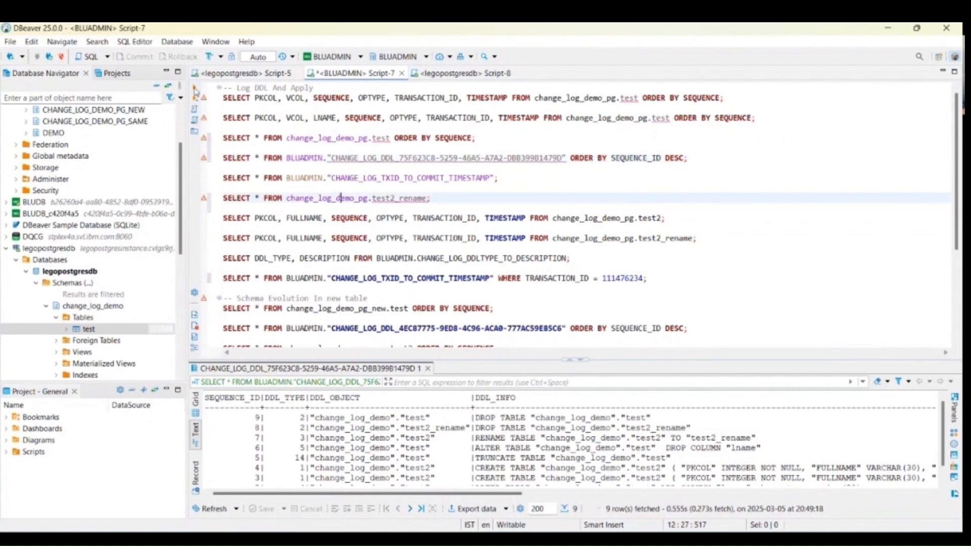
{"action": "key", "text": "ctrl+Return"}
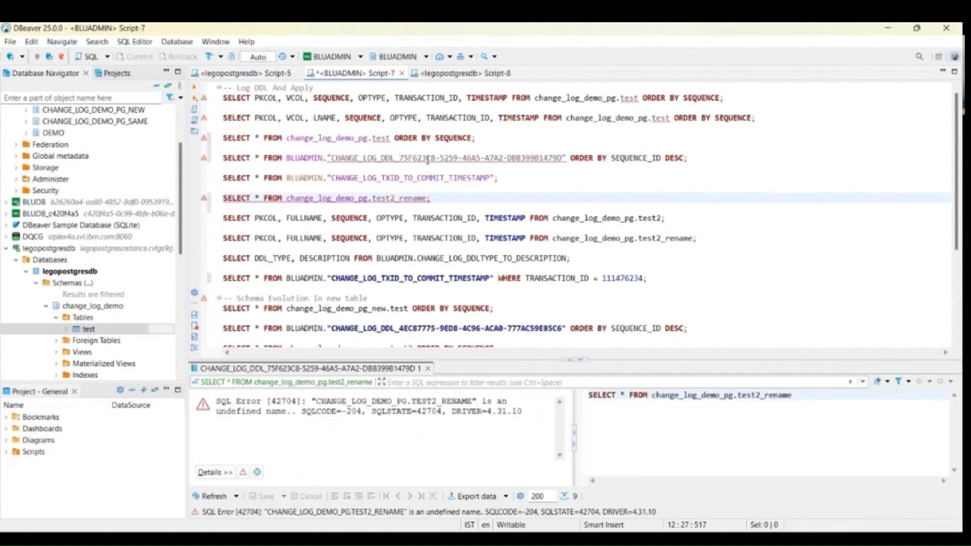
{"action": "mouse_move", "coordinate": [428, 160]}
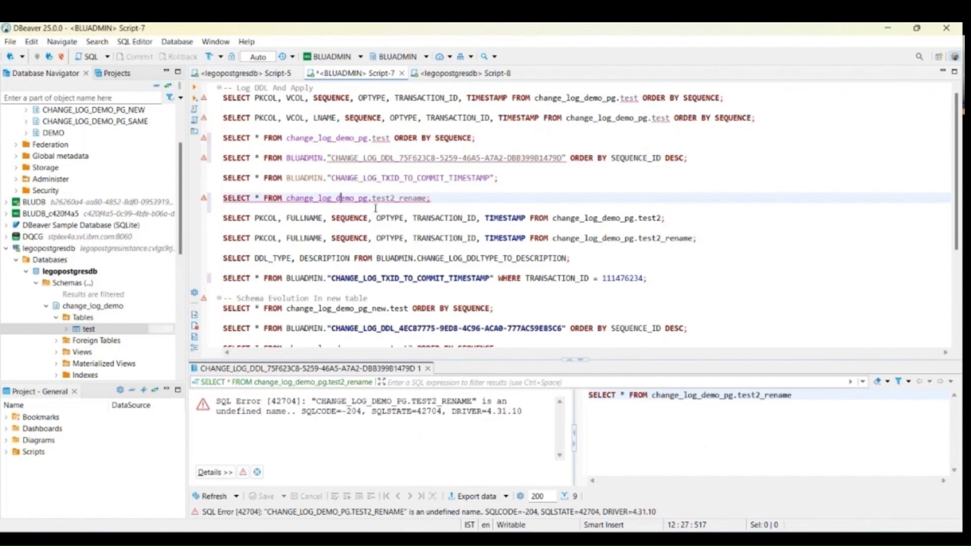